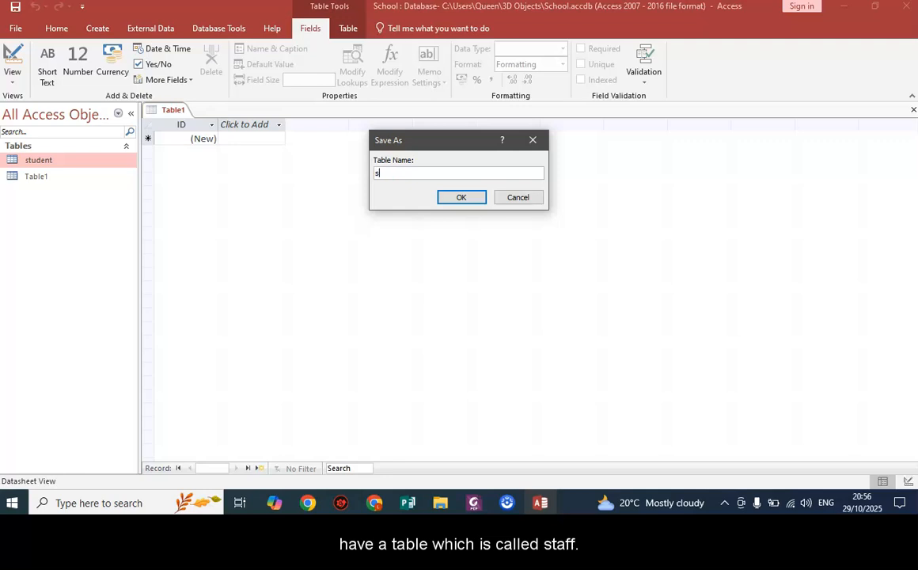
Step: Save the new table under the name staff and open it in Design View
type("ff")
left_click(448, 197)
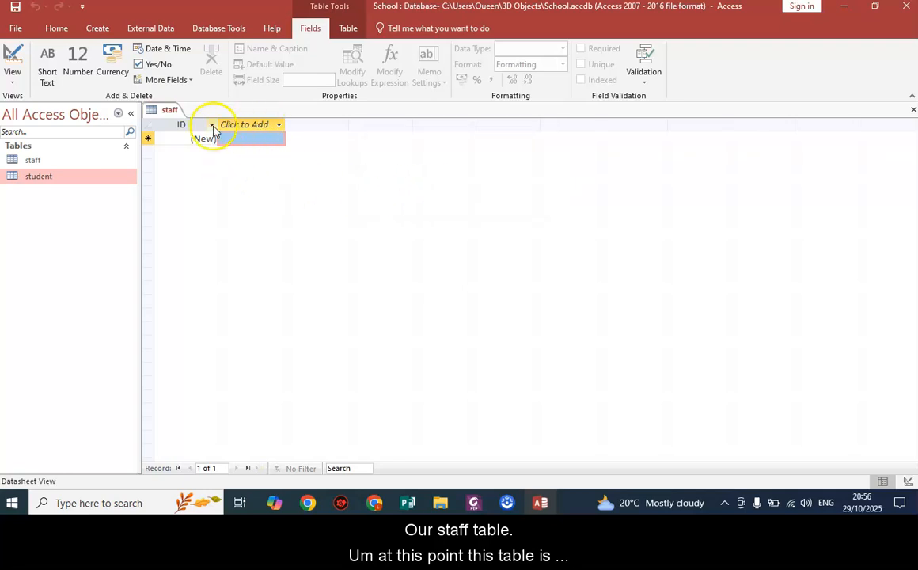
right_click(166, 111)
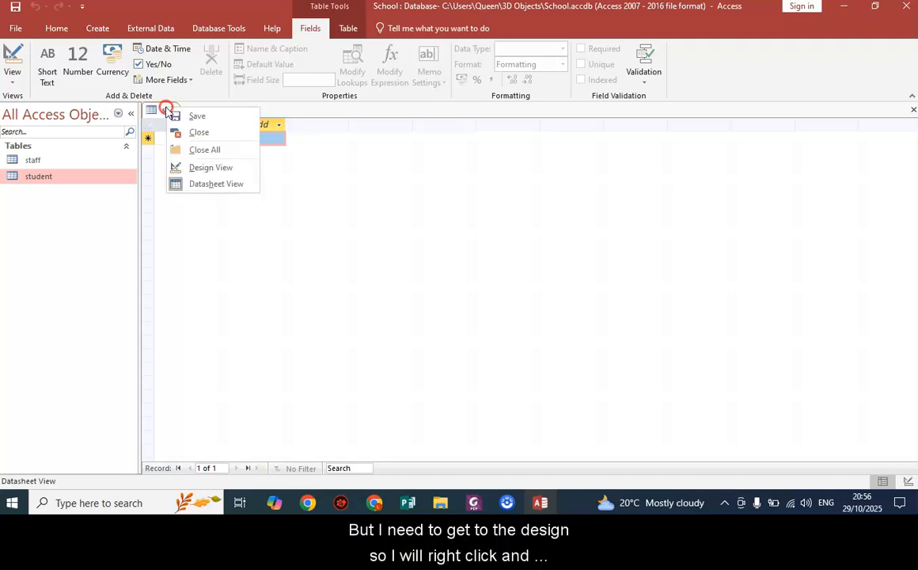
left_click(197, 168)
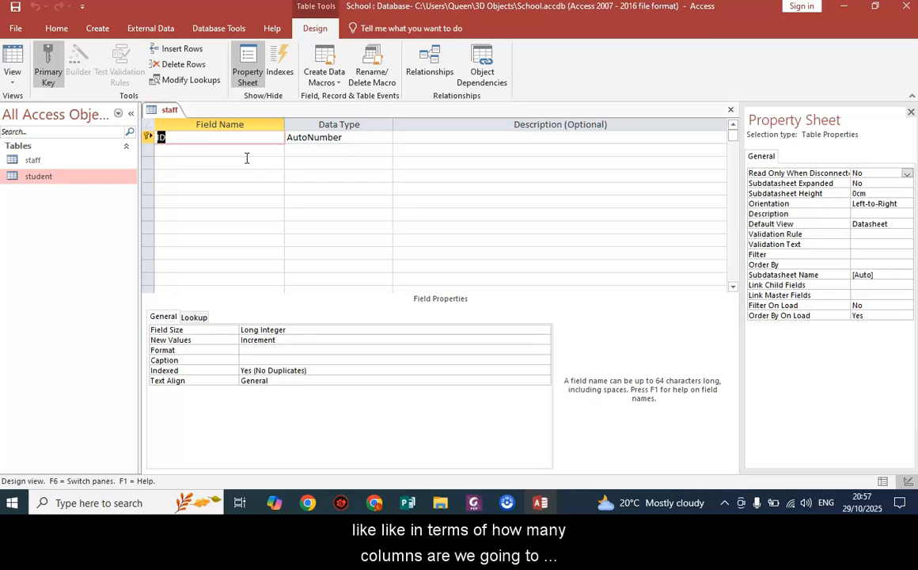
Step: Rename the staff table's ID field to s/no, keeping AutoNumber as its data type
left_click(188, 139)
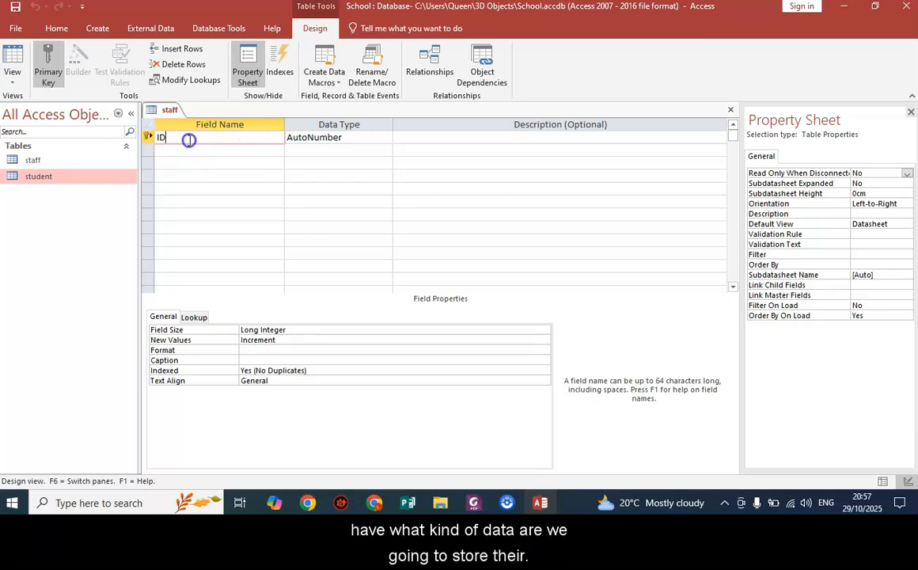
key("BackSpace")
key("BackSpace")
type("s/no")
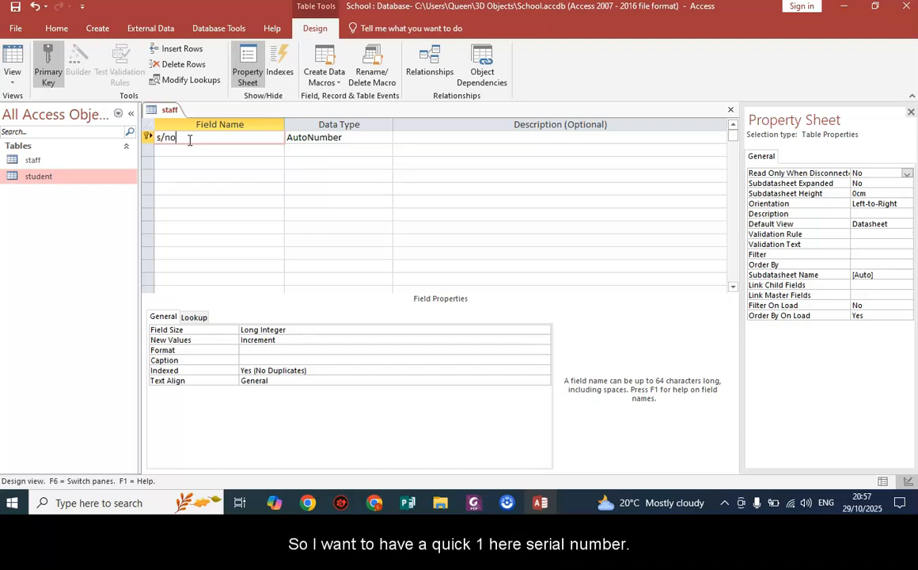
left_click(316, 140)
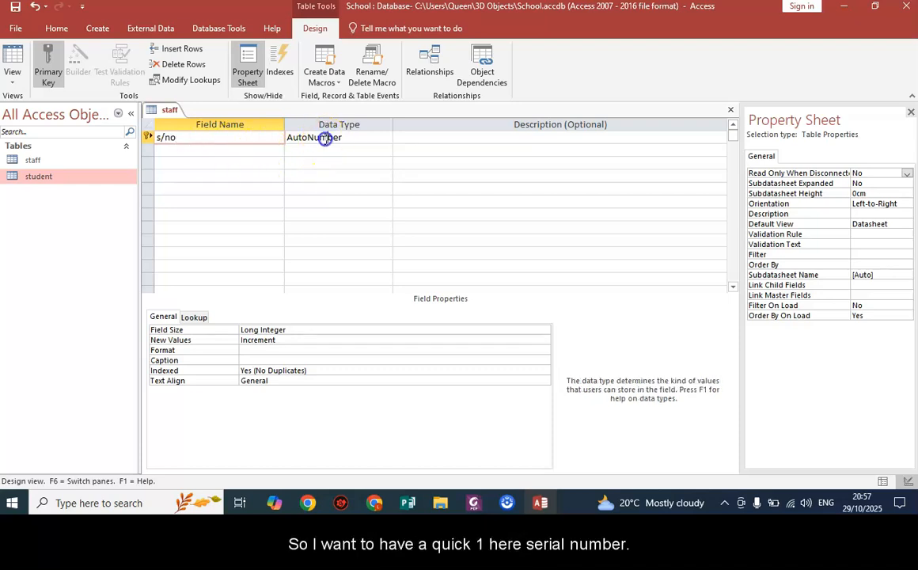
Step: Add a field named Staff_ID below s/no with the Number data type
left_click(219, 150)
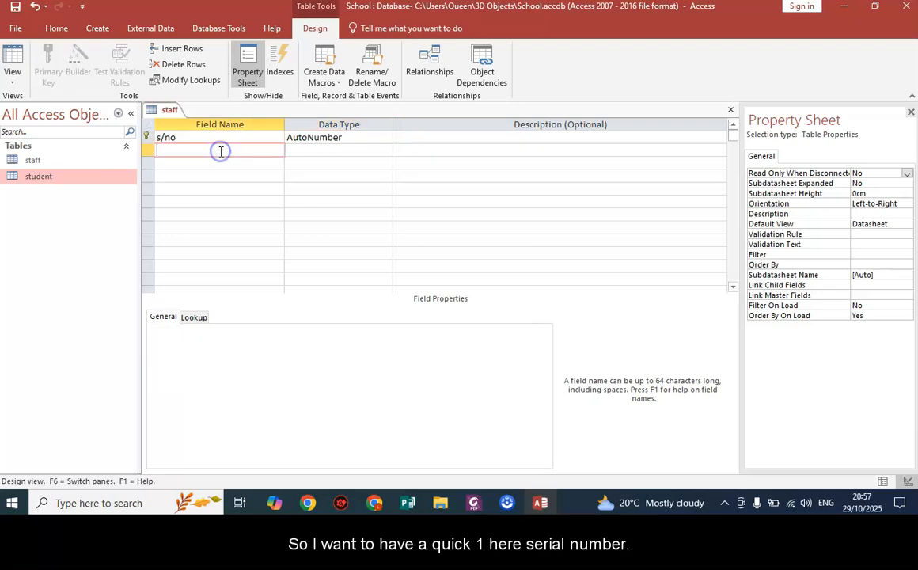
type("Sta")
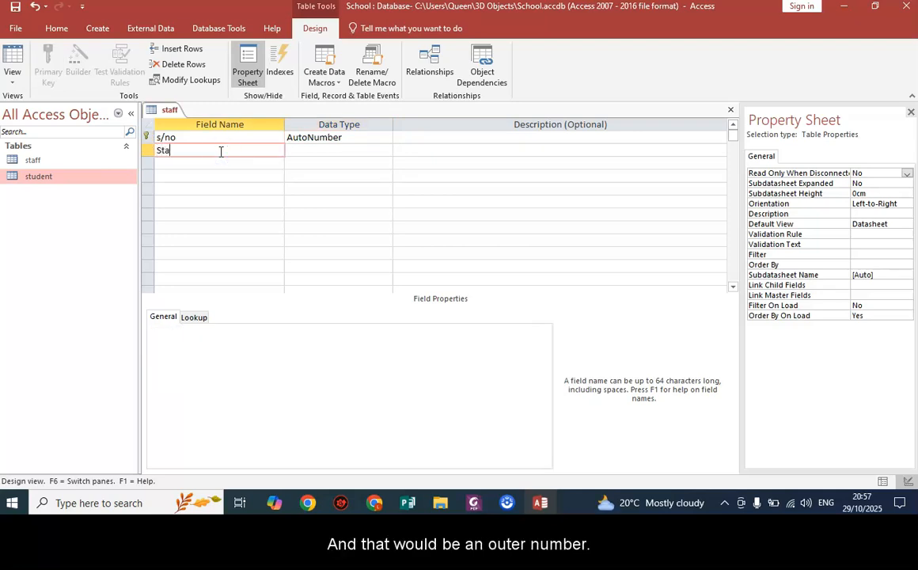
type("ff")
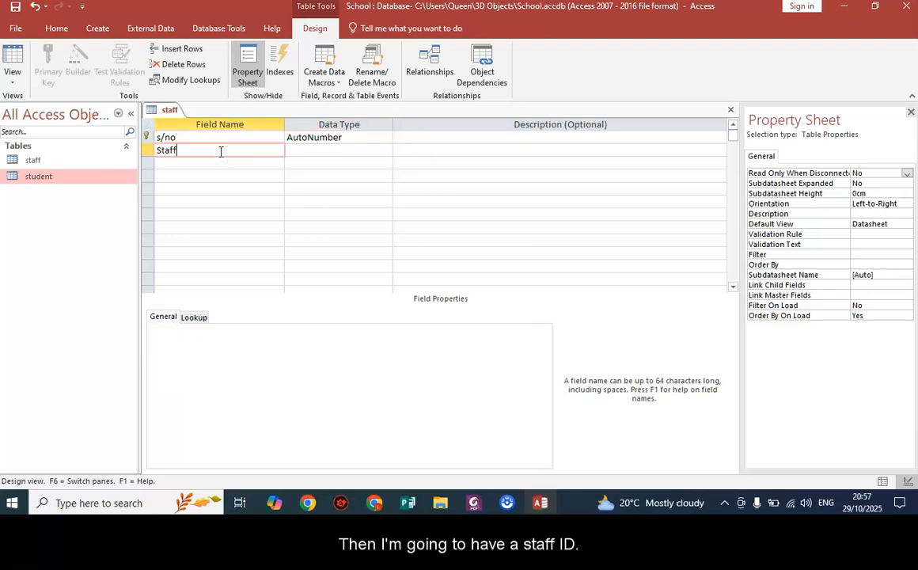
type("_ID")
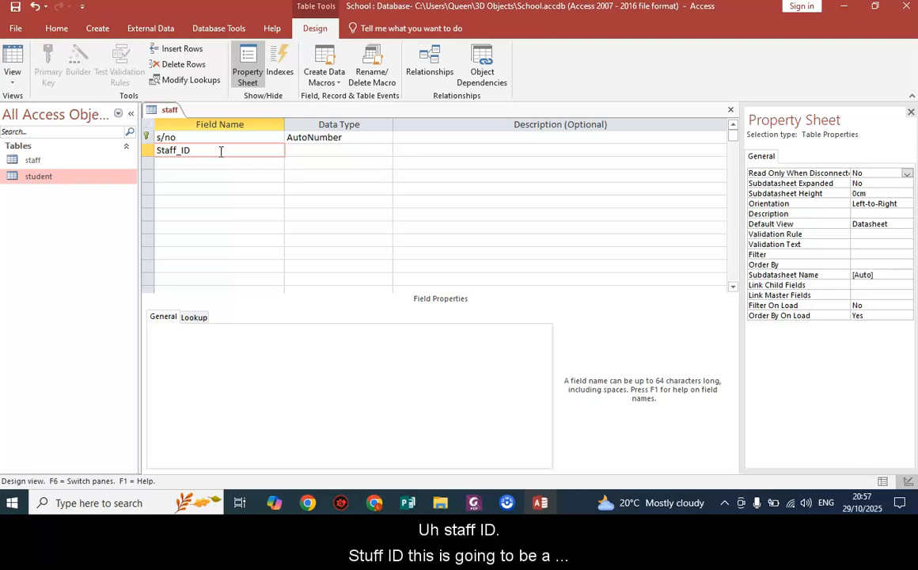
left_click(348, 150)
left_click(386, 150)
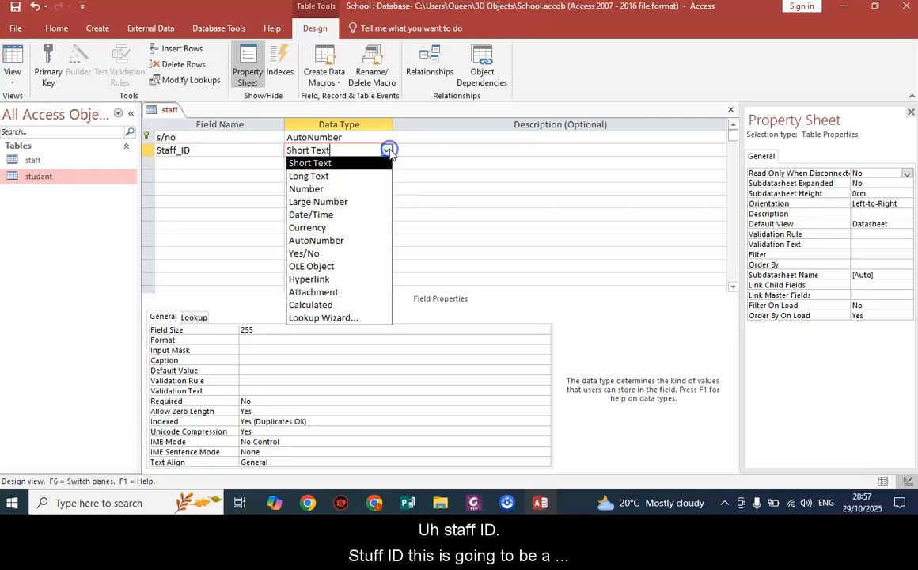
left_click(342, 189)
Step: Add a field named Staff_Name below Staff_ID with the Short Text data type
left_click(215, 159)
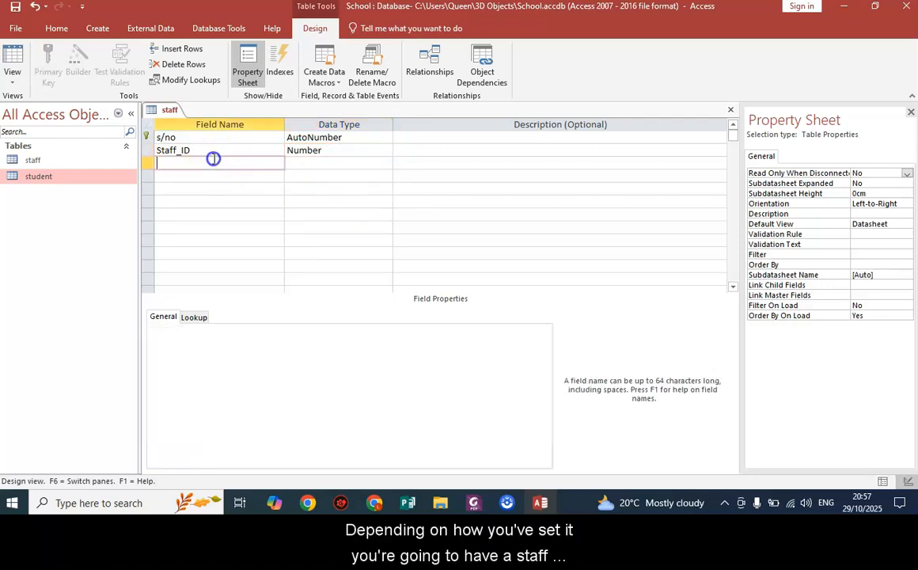
type("Staff_name")
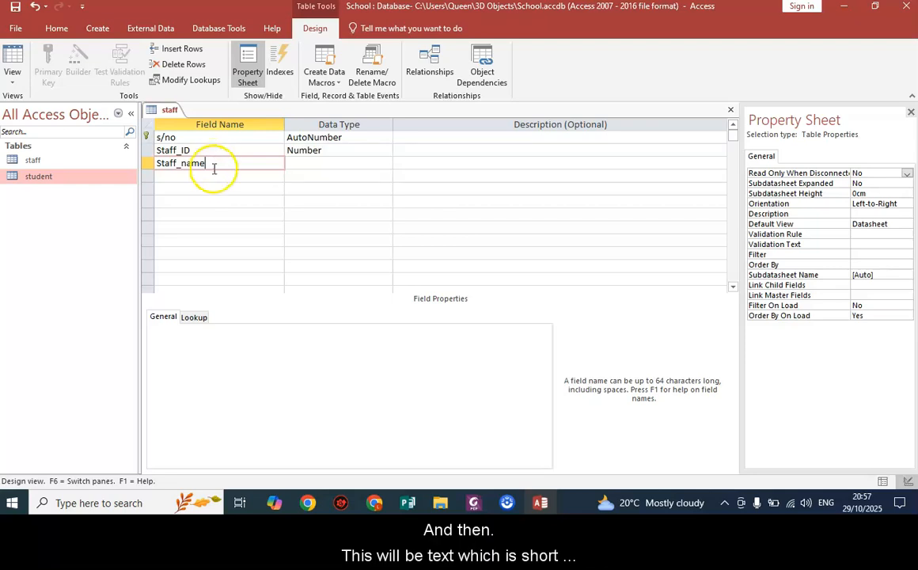
left_click(185, 164)
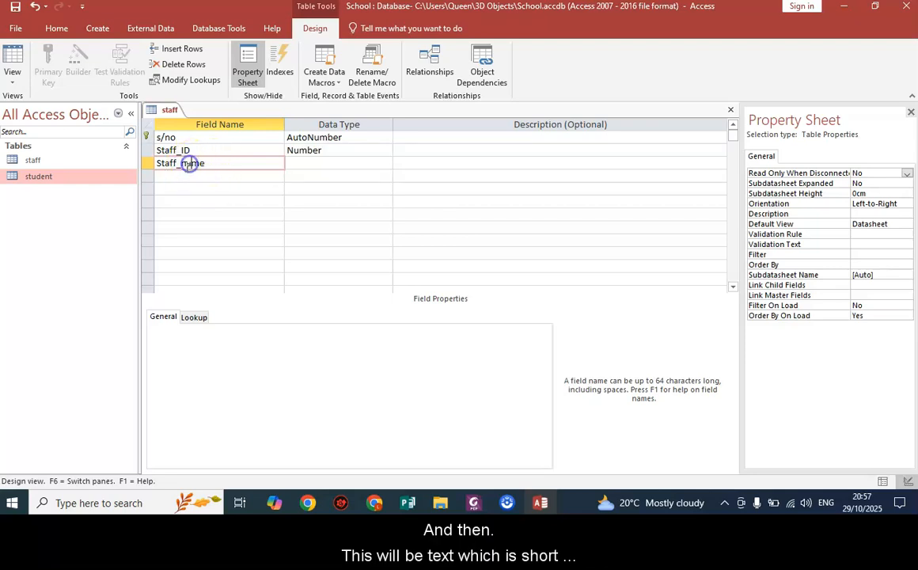
key("BackSpace")
type("N")
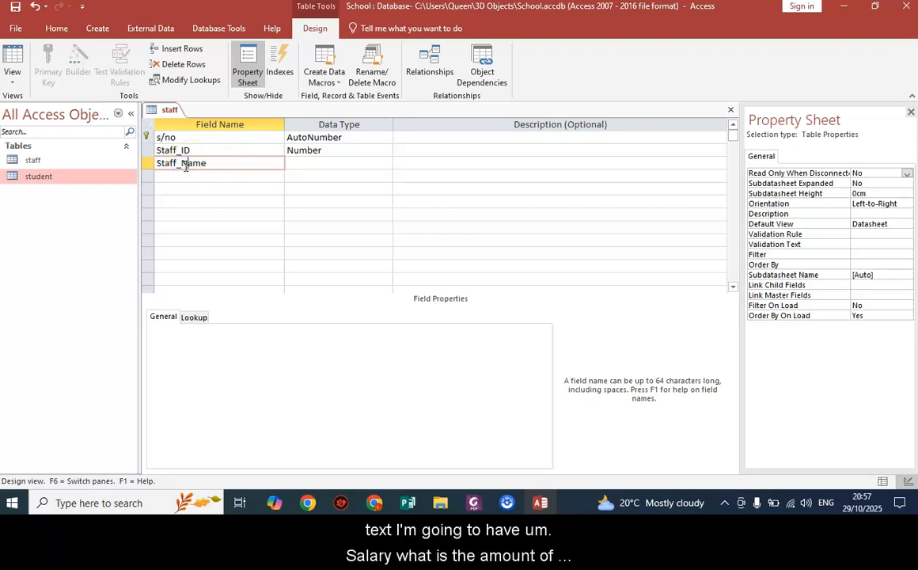
left_click(313, 164)
Step: Add a field named Salary below Staff_Name with the Currency data type
left_click(188, 175)
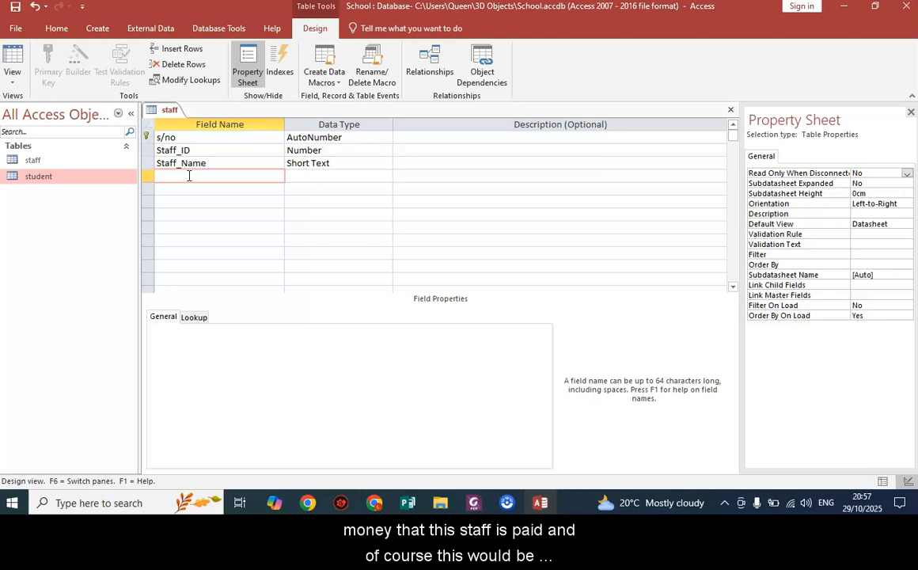
type("Salary")
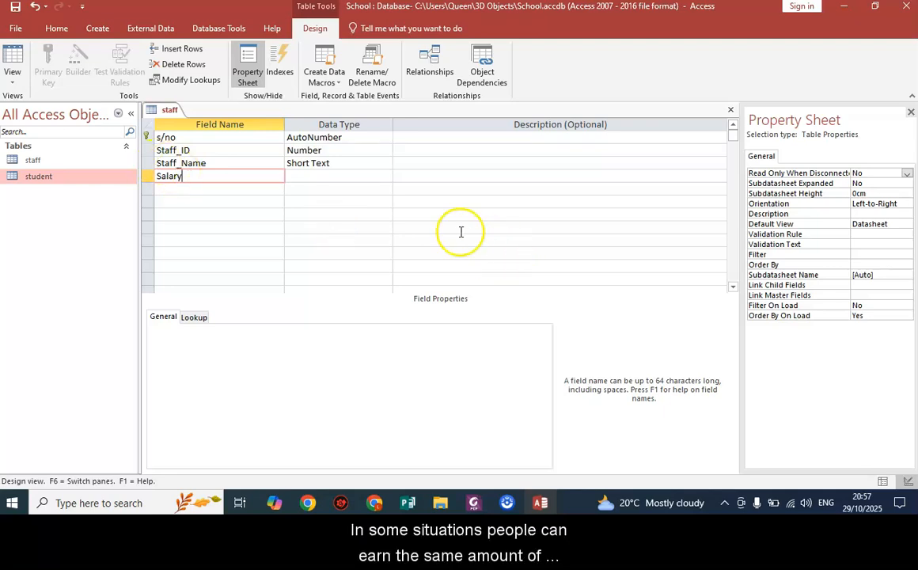
left_click(360, 176)
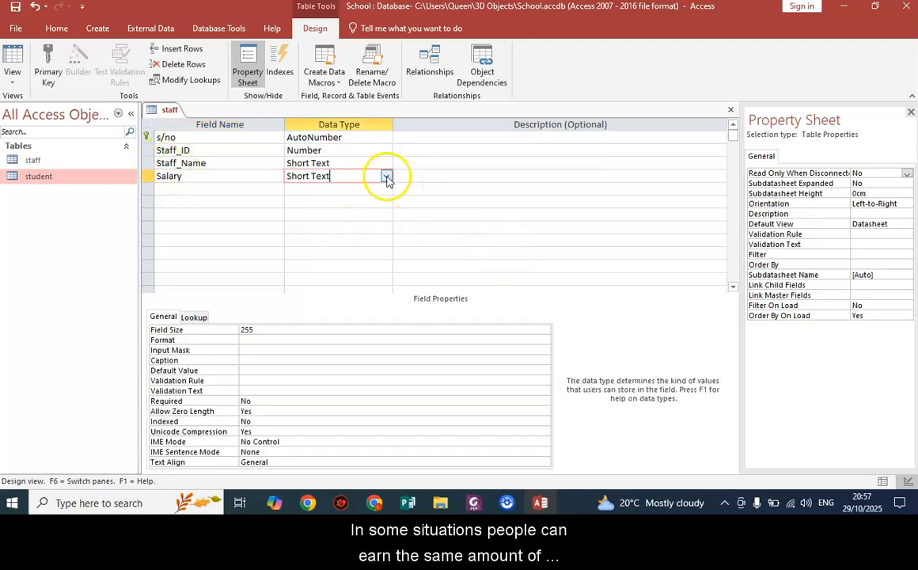
left_click(385, 176)
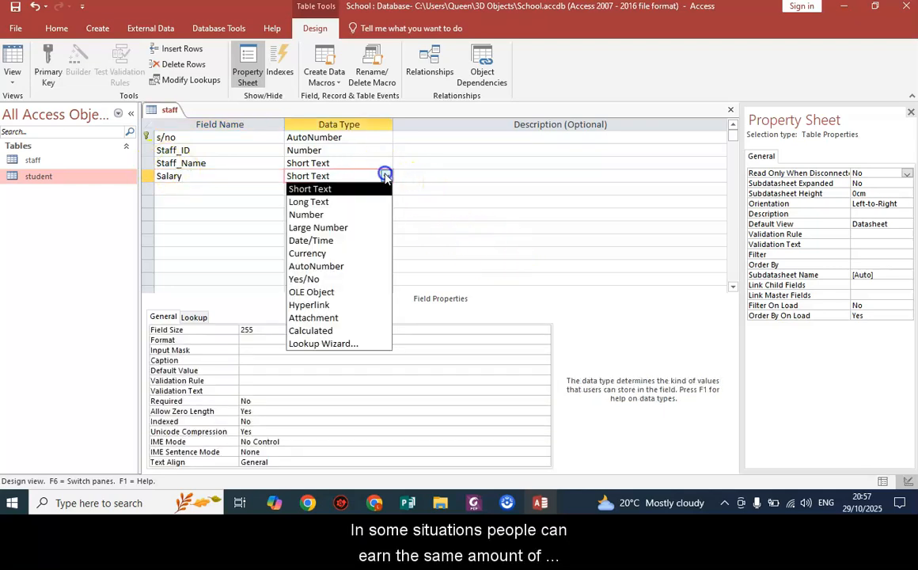
left_click(344, 257)
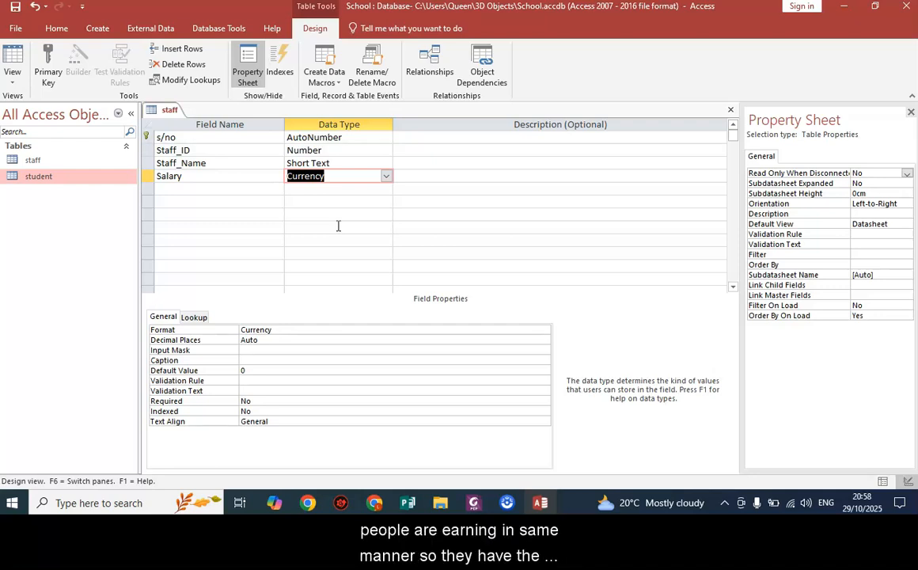
Step: Set the default value of the Salary field to 45000
left_click(247, 371)
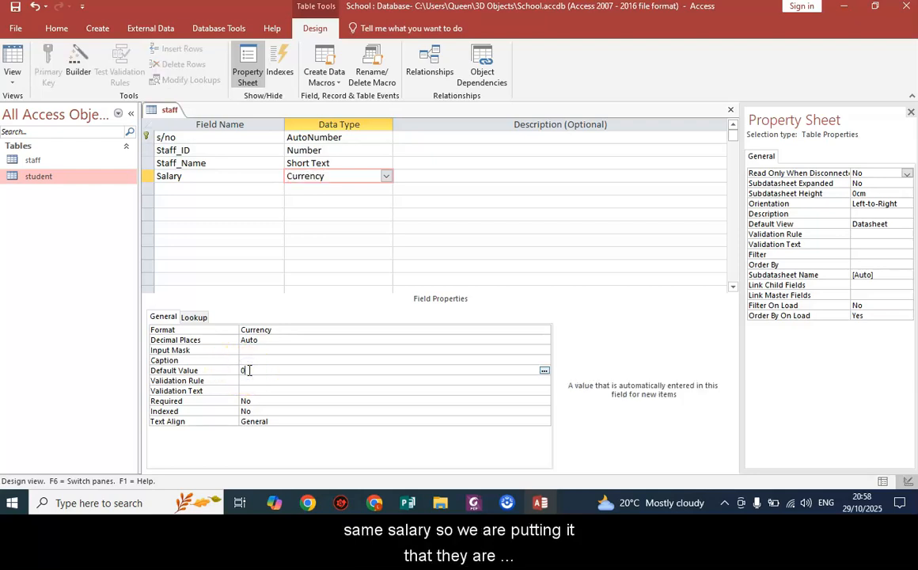
key("BackSpace")
type("45000")
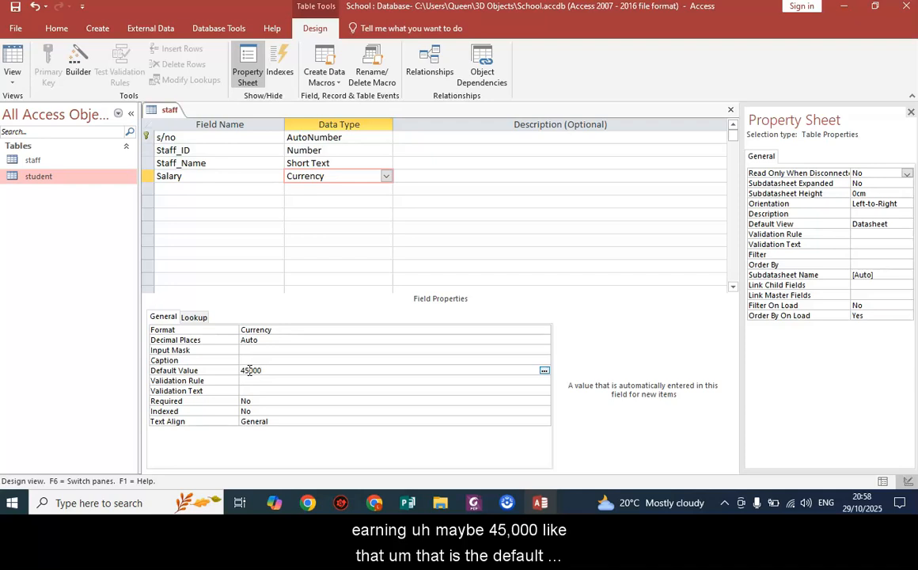
Step: Add a field named Paid_Salary with the Currency data type and save the staff table
left_click(190, 187)
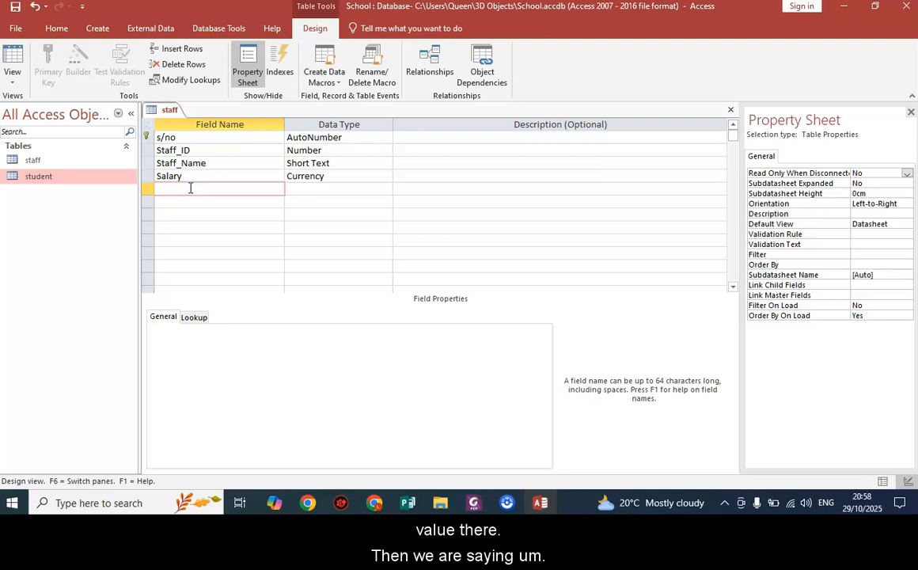
type("Paid")
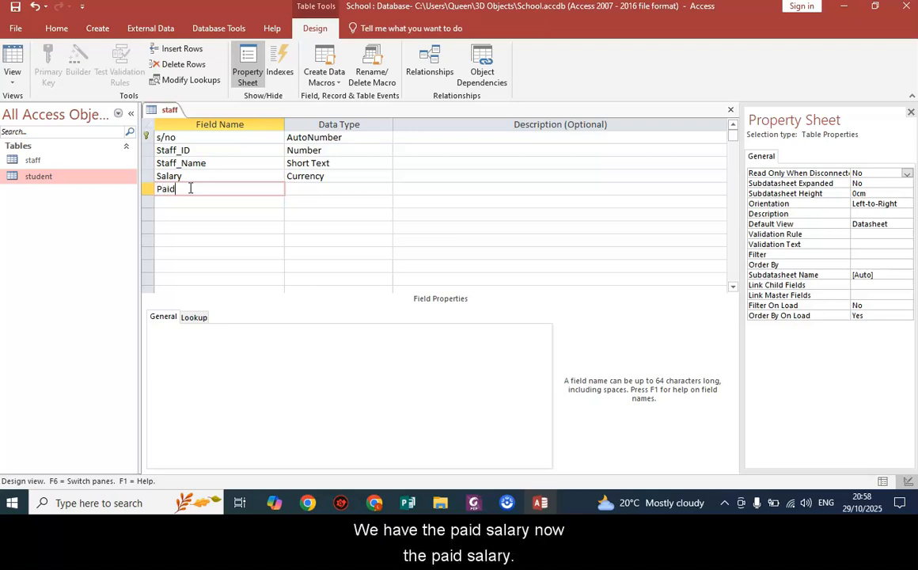
type("_Salary")
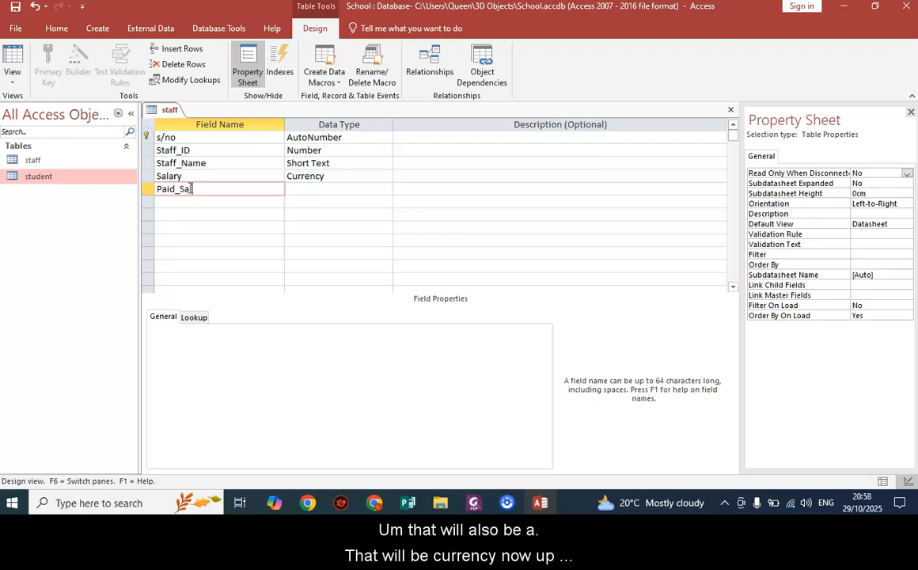
left_click(340, 189)
left_click(385, 188)
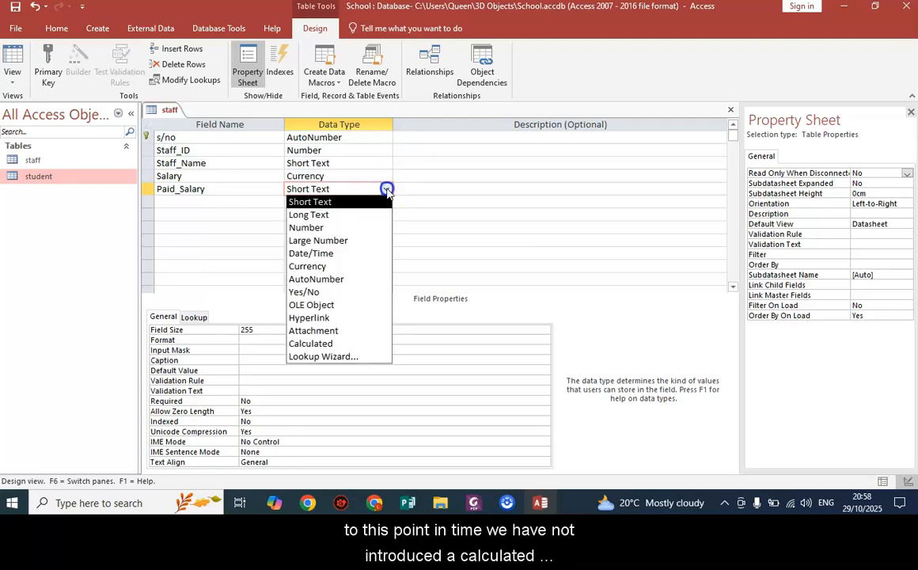
left_click(339, 266)
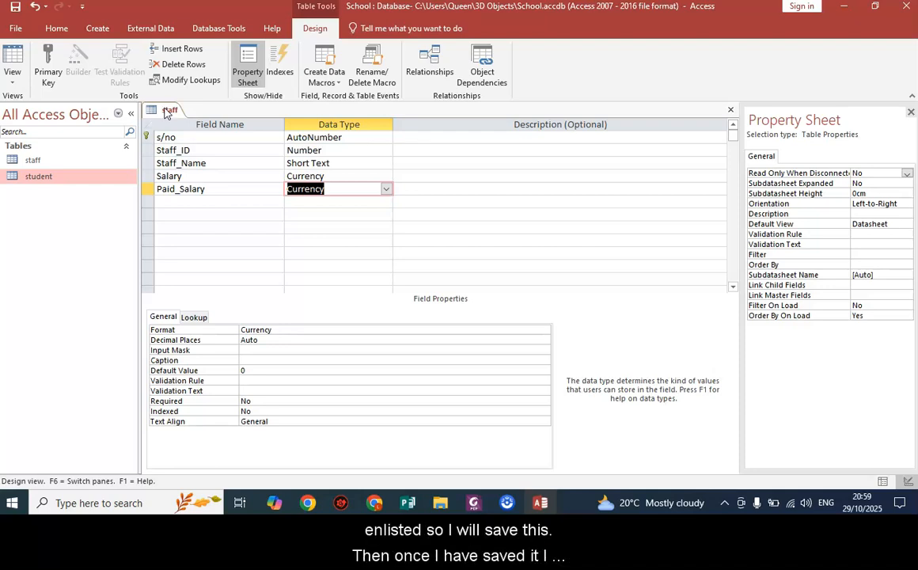
right_click(167, 112)
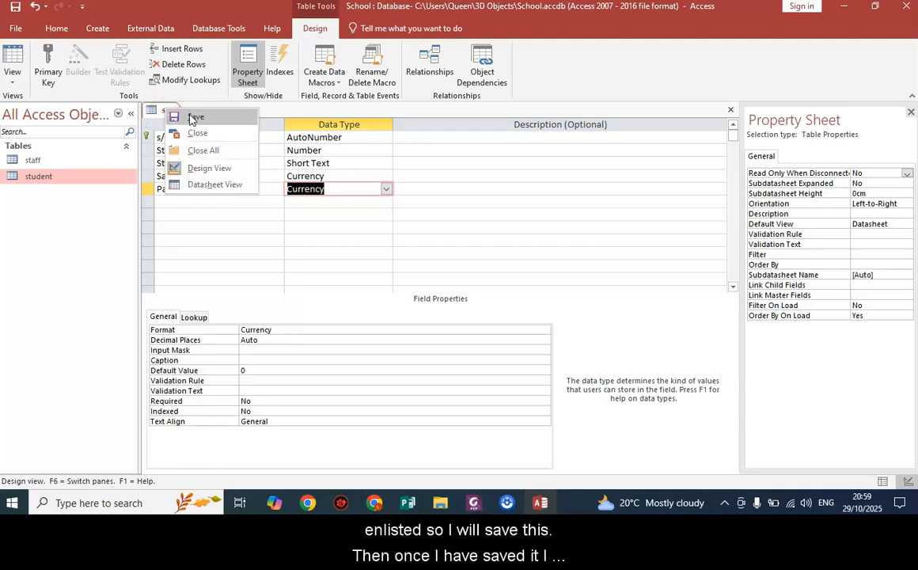
left_click(192, 118)
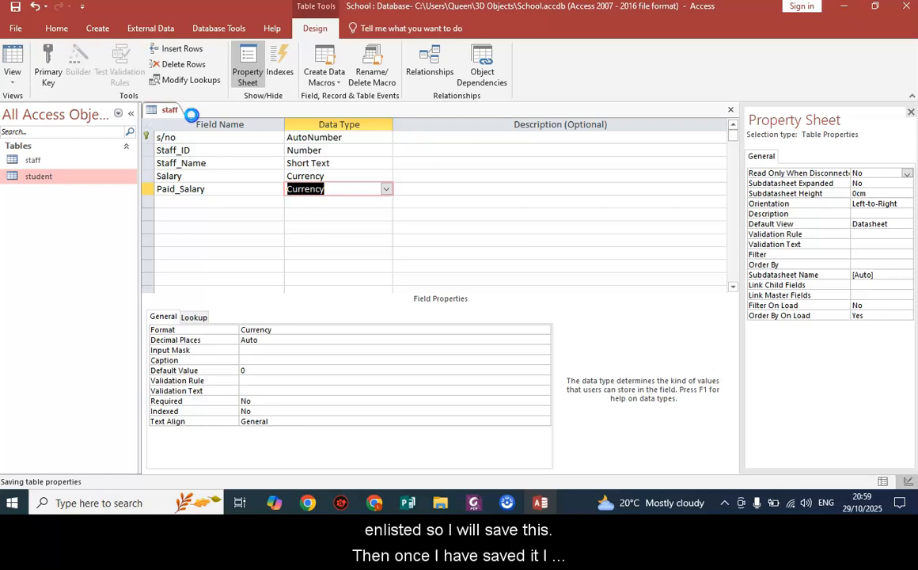
Step: Add a field named Salary_Balance below Paid_Salary with the Calculated data type
left_click(203, 203)
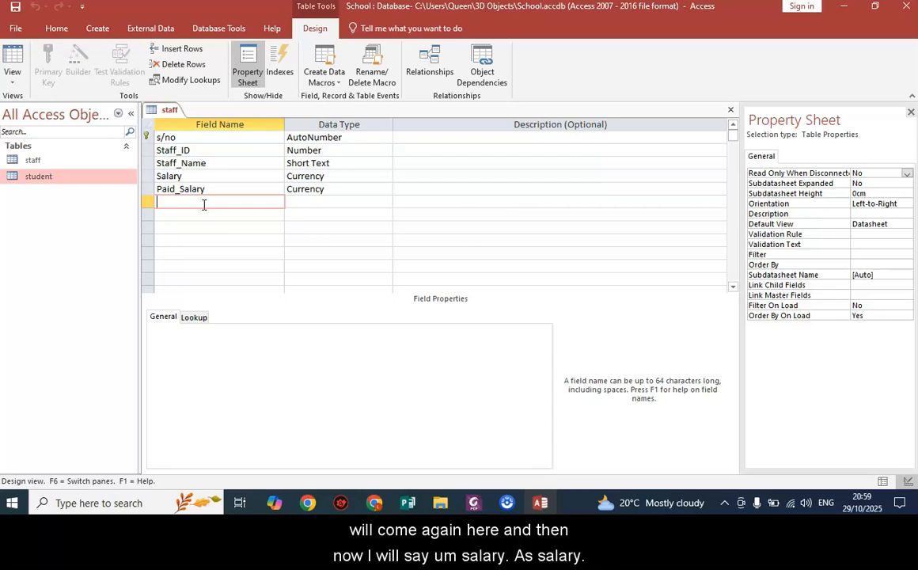
type("S")
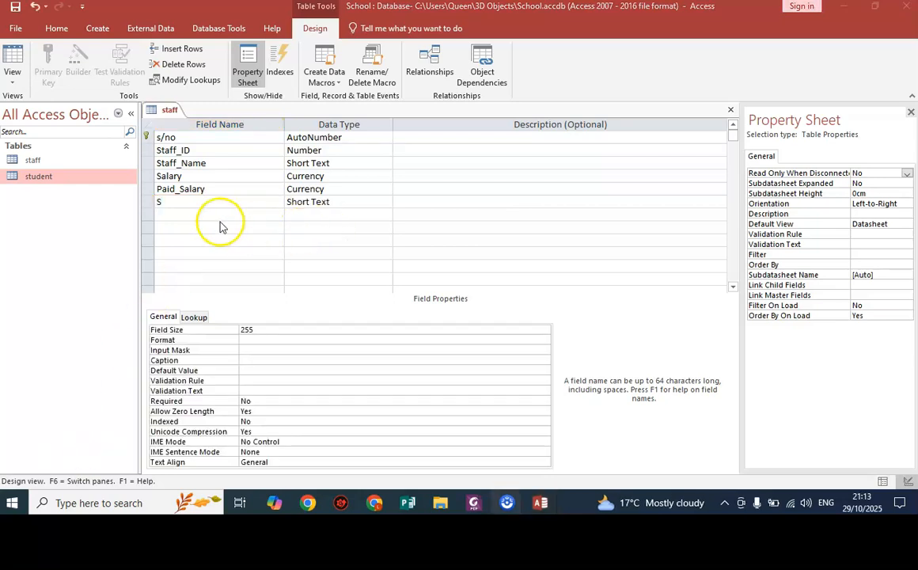
left_click(175, 201)
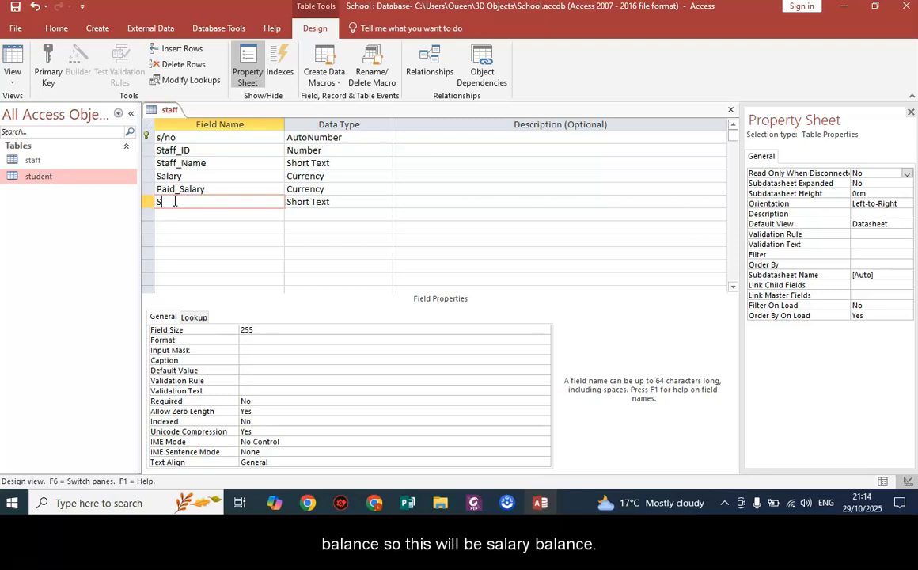
type("alary")
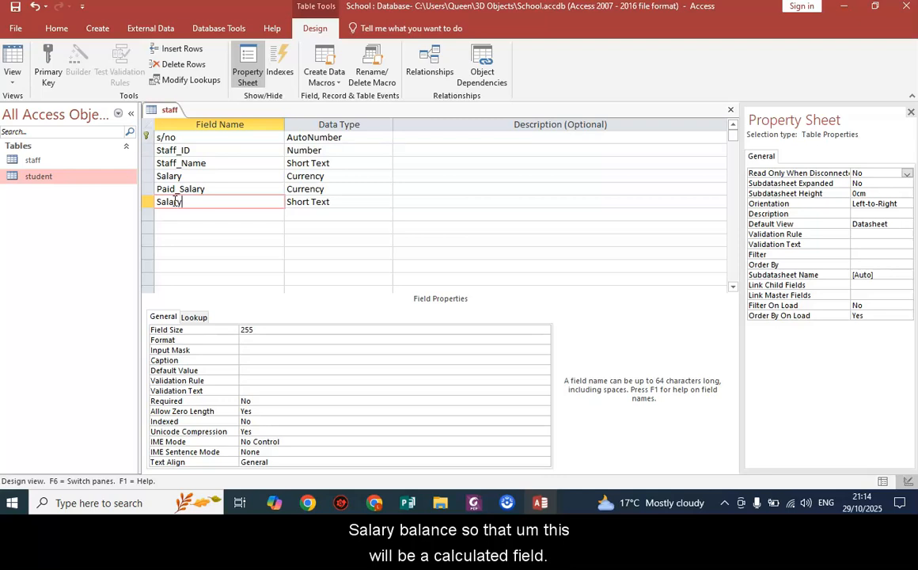
type("_Balance")
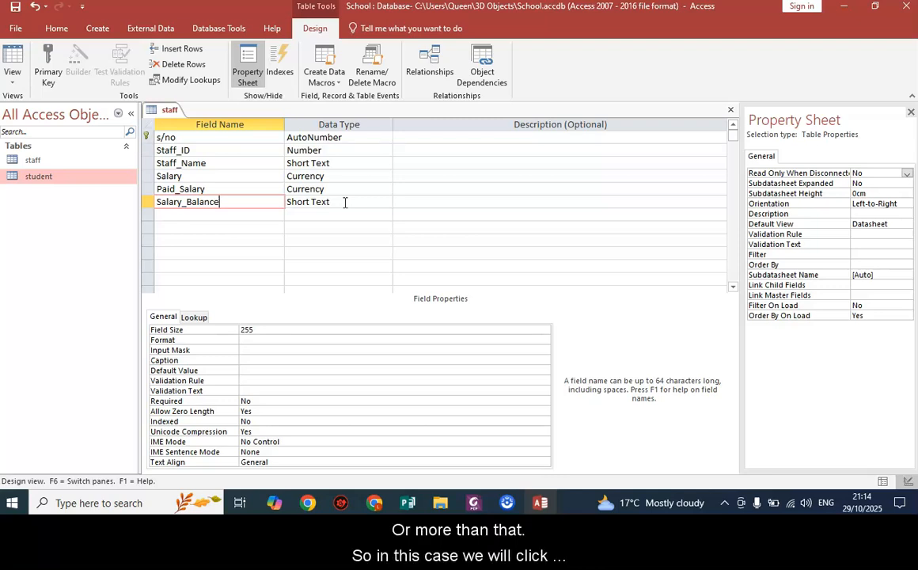
left_click(344, 201)
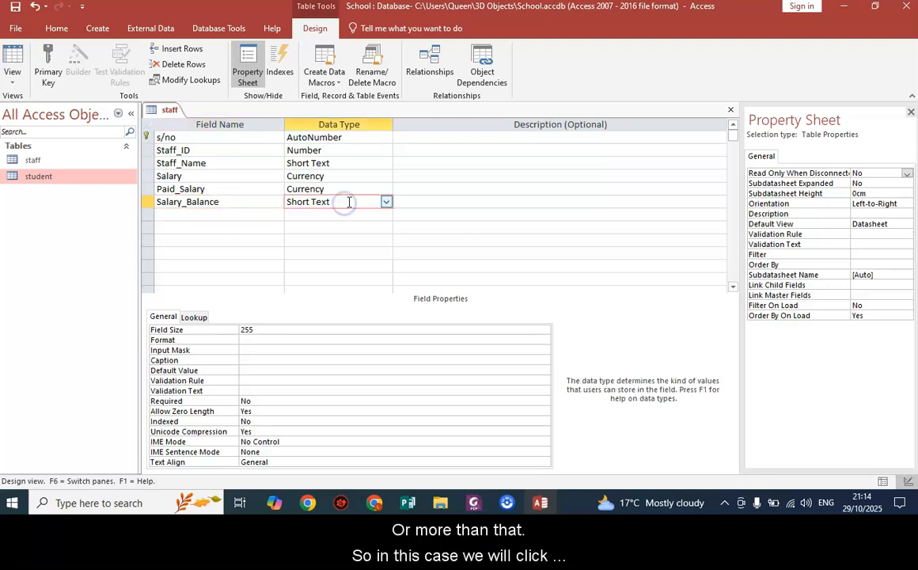
left_click(386, 203)
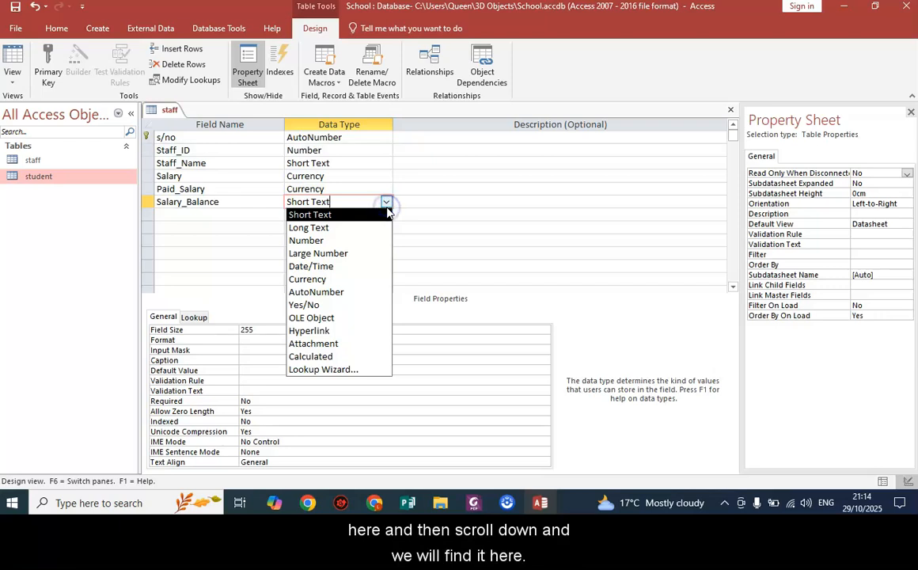
left_click(347, 356)
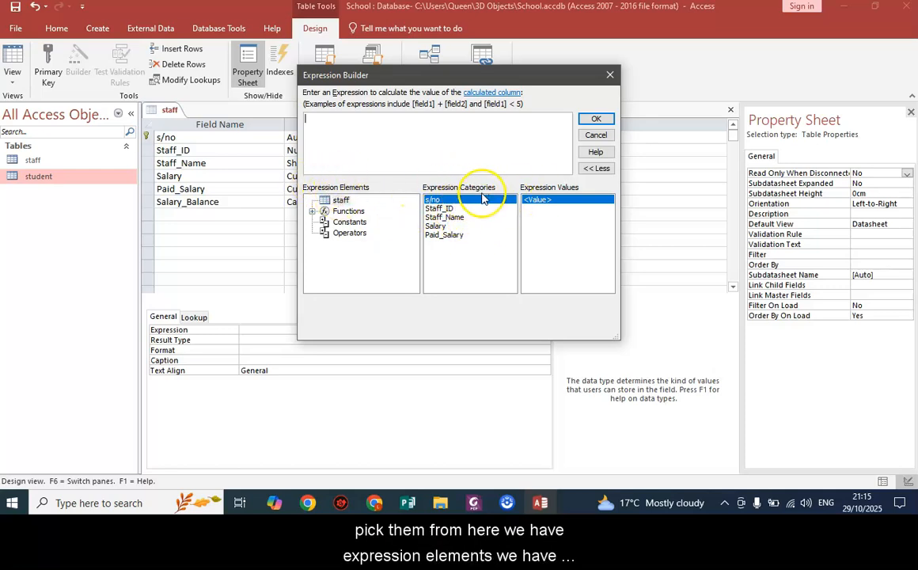
Step: Build the expression [Salary] - [Paid_Salary] for the Salary_Balance field and confirm it
left_click(437, 226)
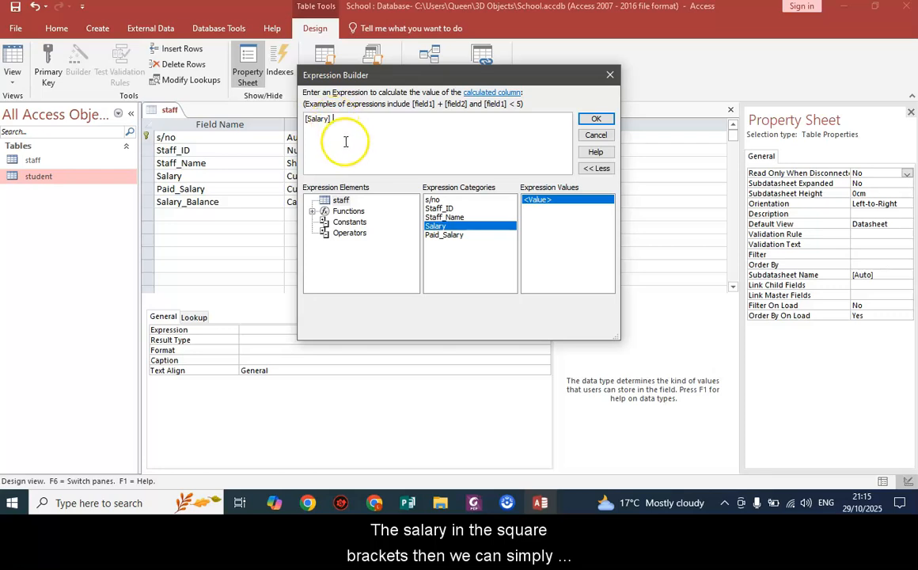
type("-")
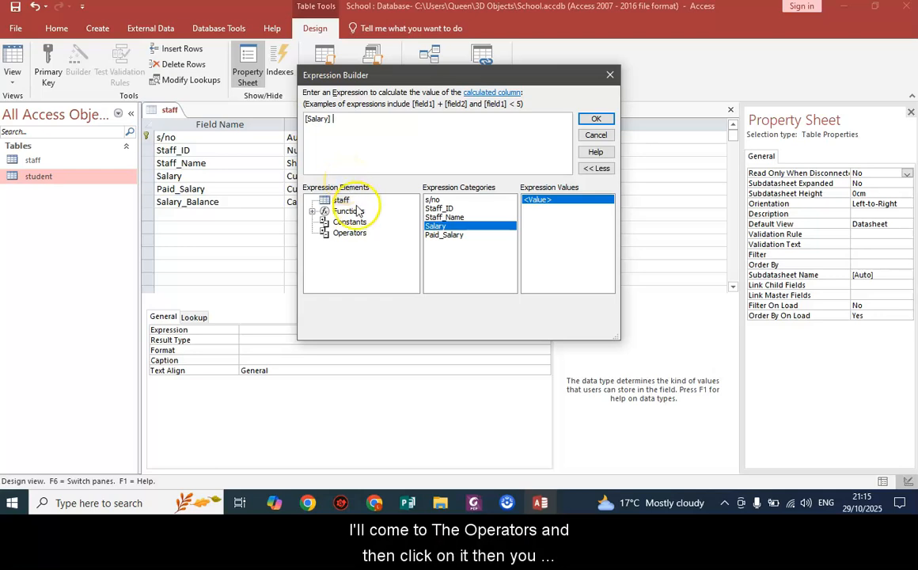
left_click(326, 235)
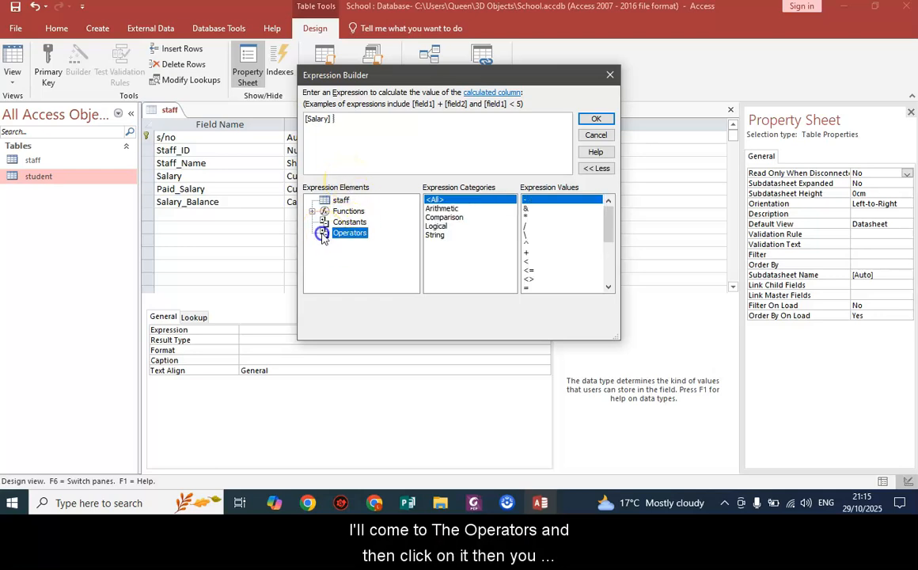
left_click(553, 204)
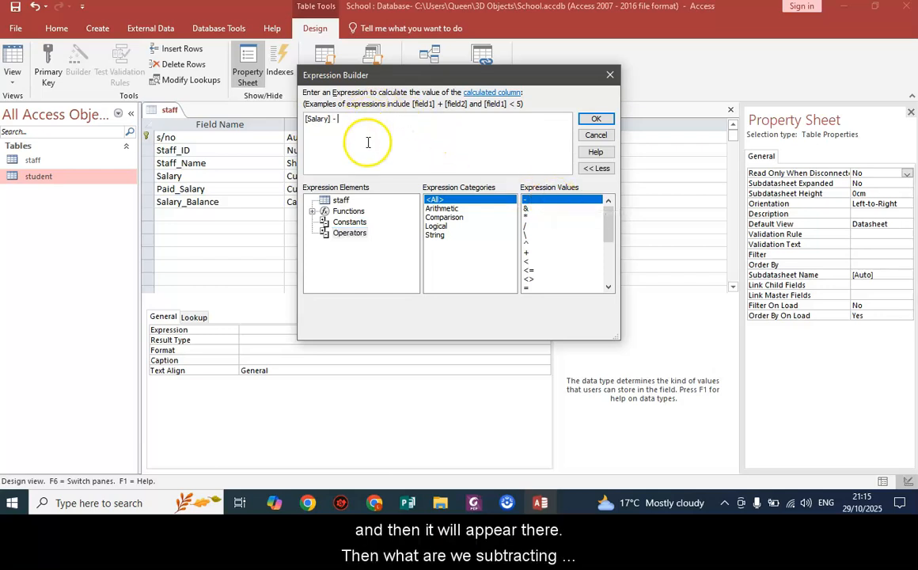
left_click(479, 191)
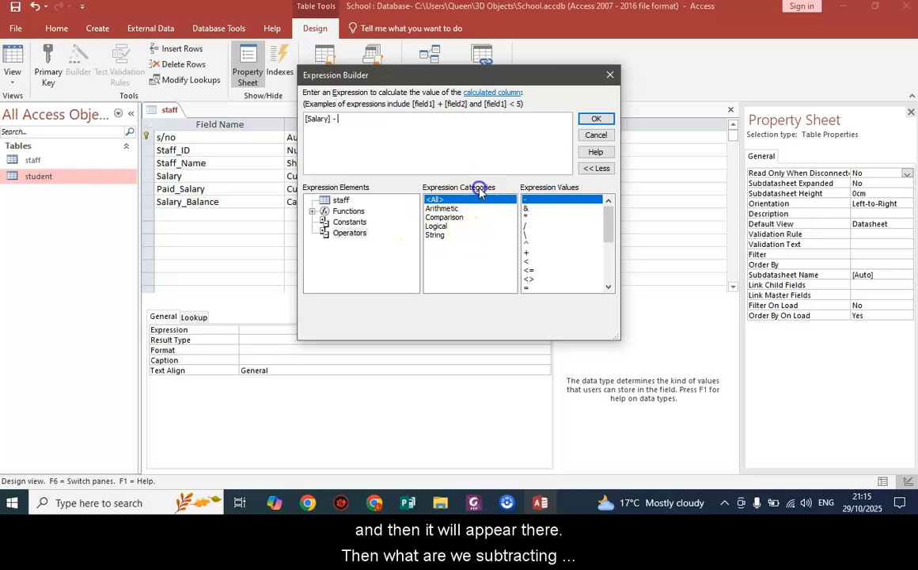
left_click(325, 200)
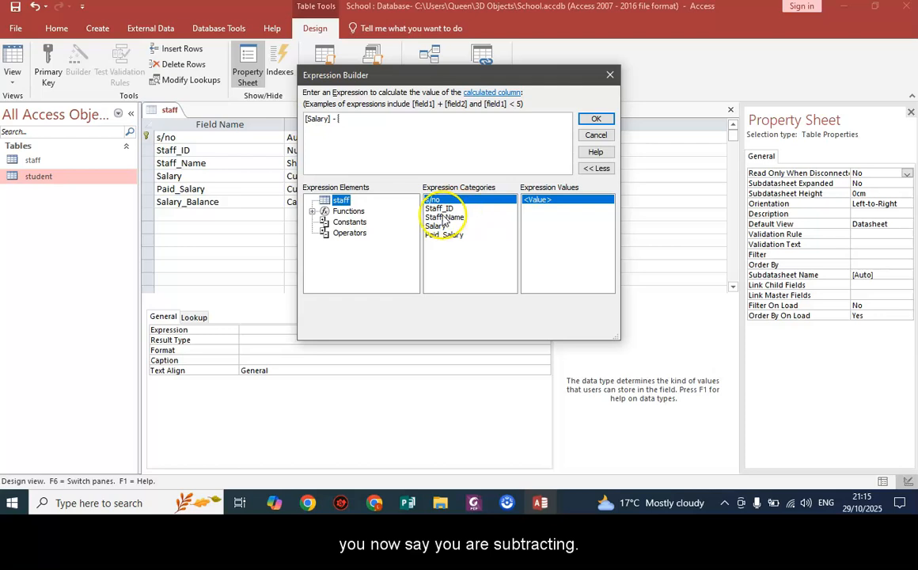
left_click(440, 235)
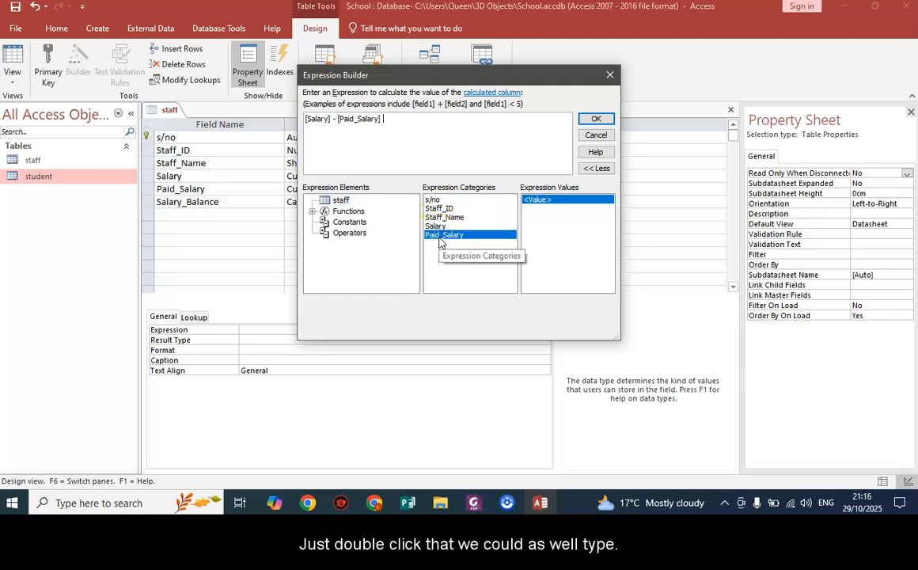
left_click(441, 239)
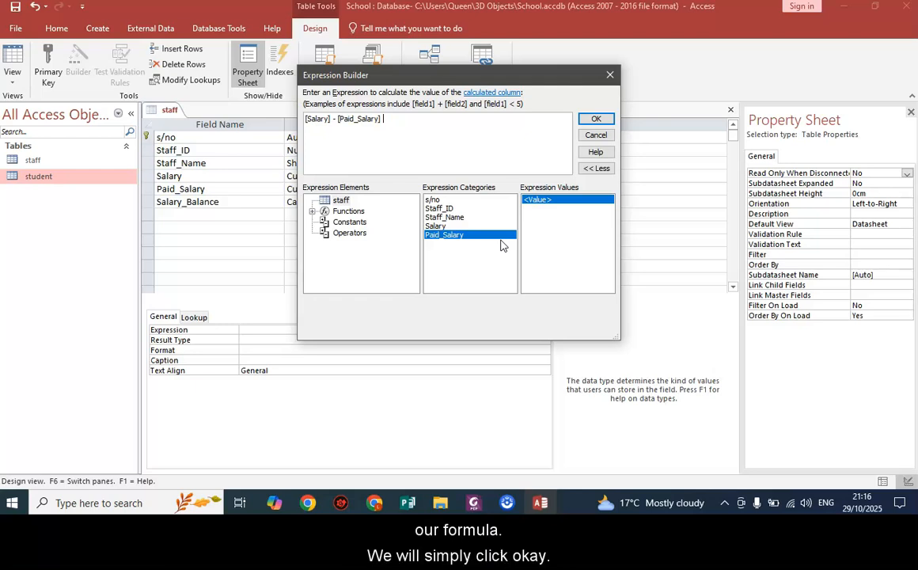
left_click(597, 118)
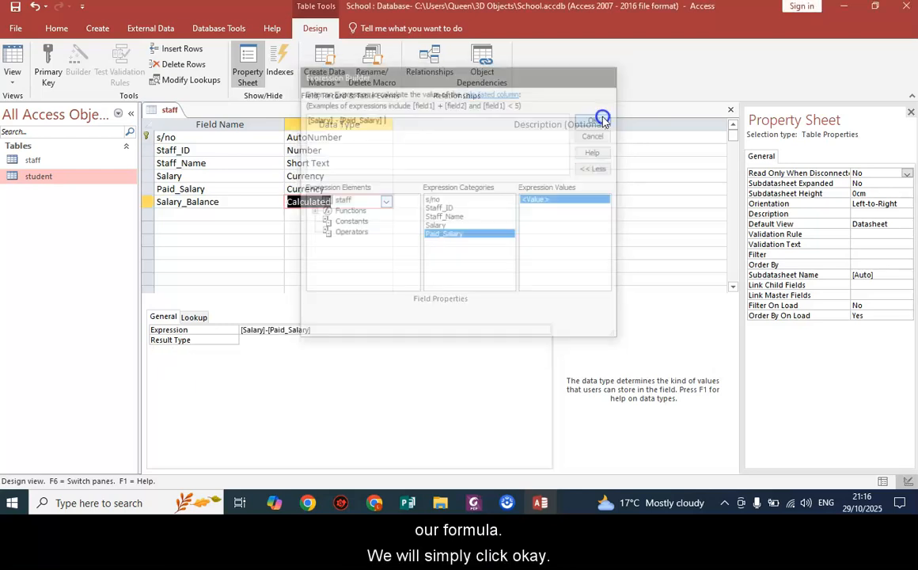
Step: Save the staff table and show it in Datasheet View
right_click(171, 110)
left_click(198, 119)
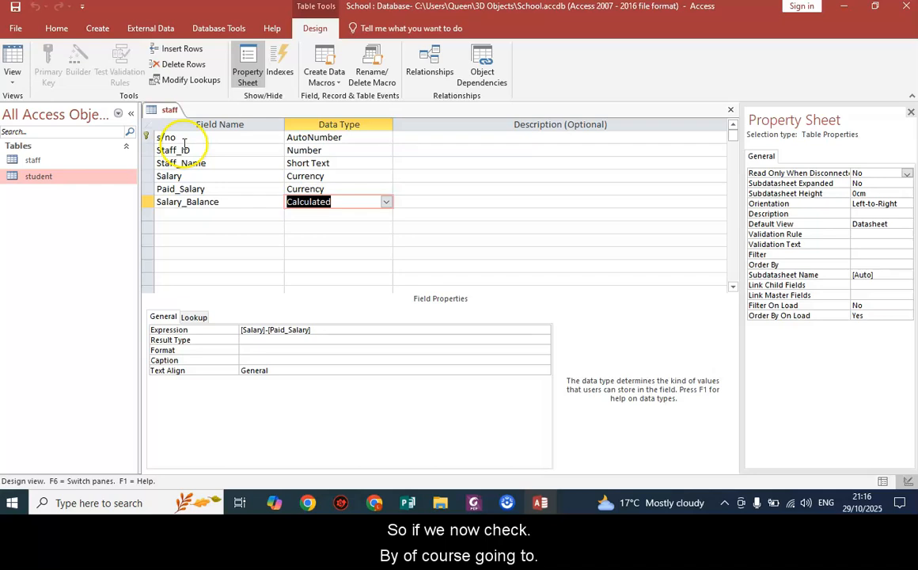
right_click(163, 110)
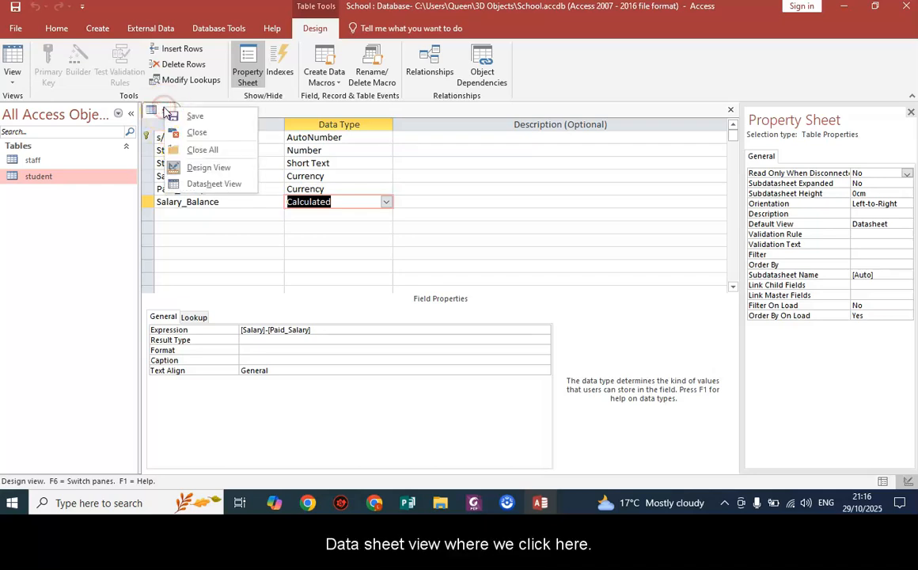
left_click(213, 184)
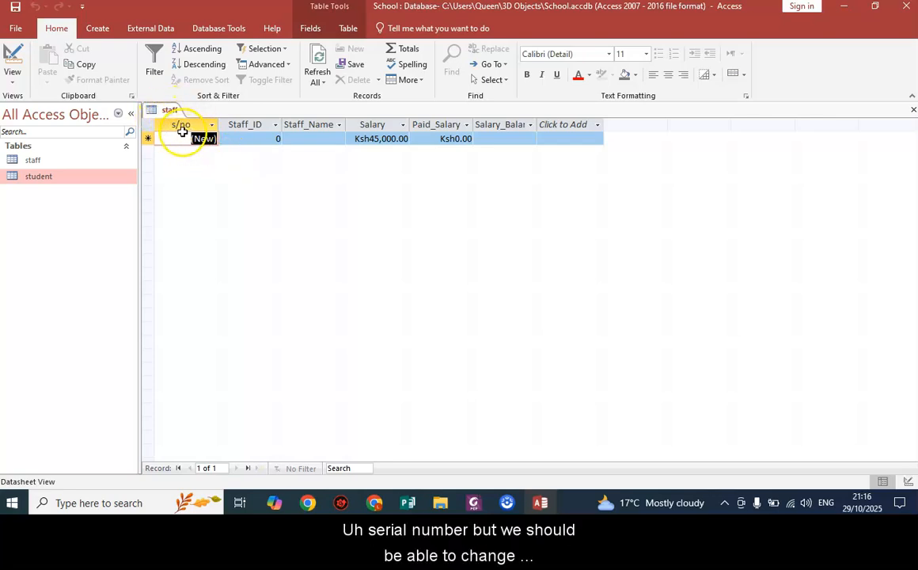
Step: Return the staff table to Design View, make Staff_ID the primary key and save the table
right_click(157, 109)
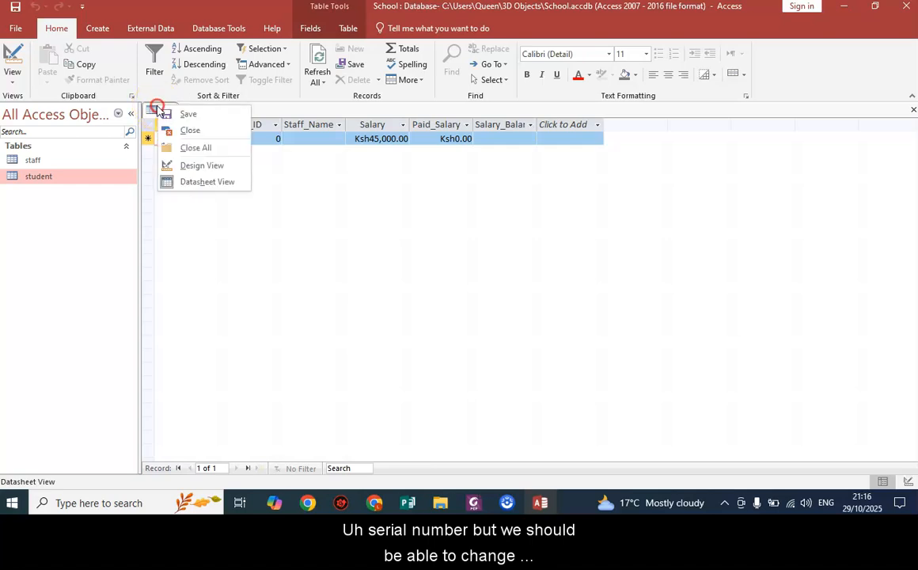
left_click(209, 166)
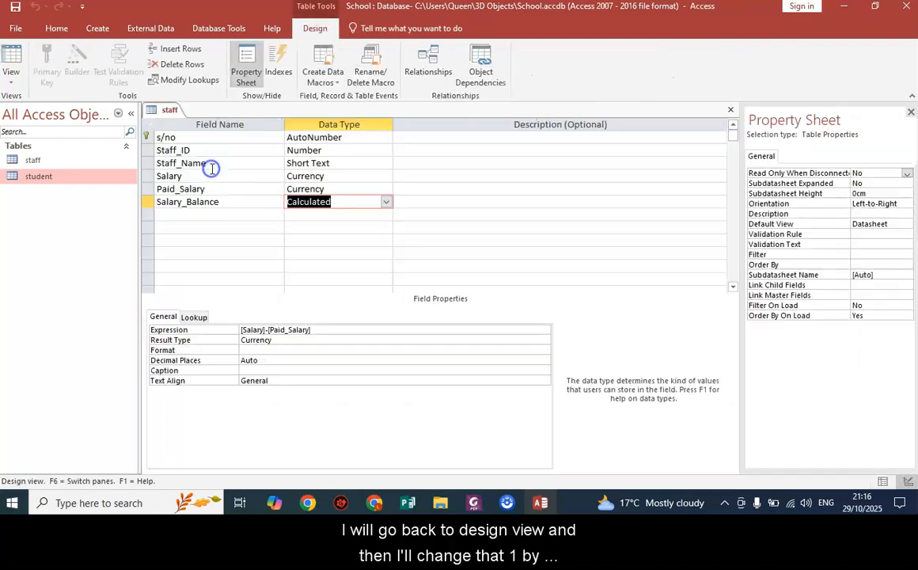
left_click(167, 149)
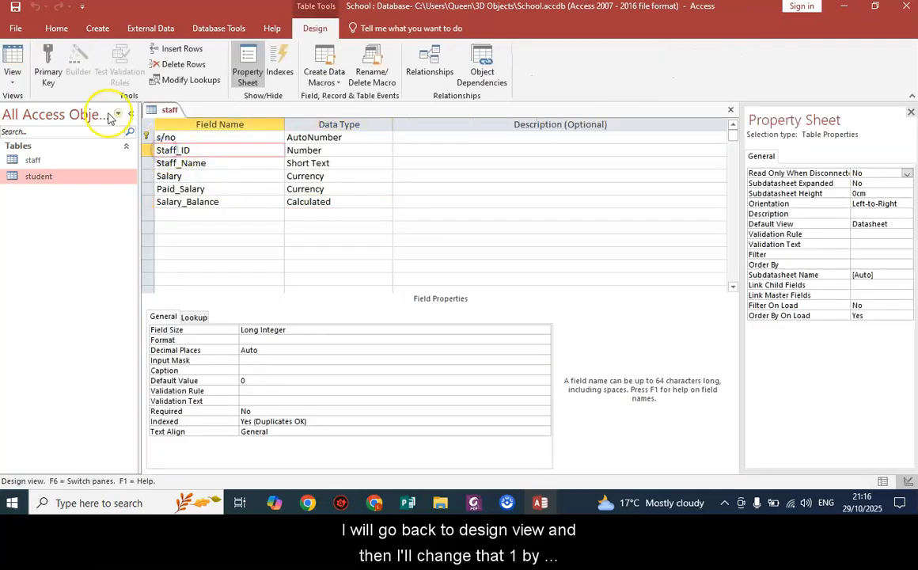
left_click(57, 75)
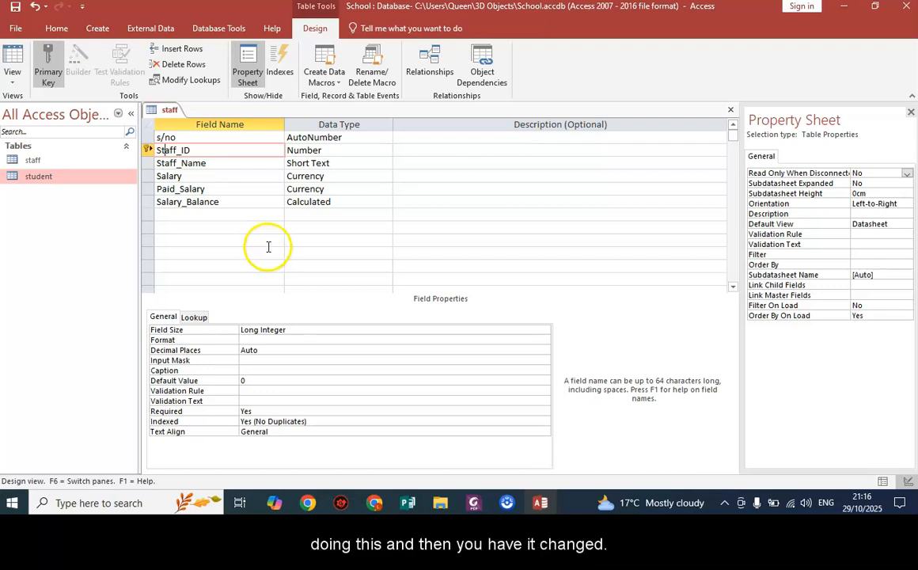
right_click(167, 111)
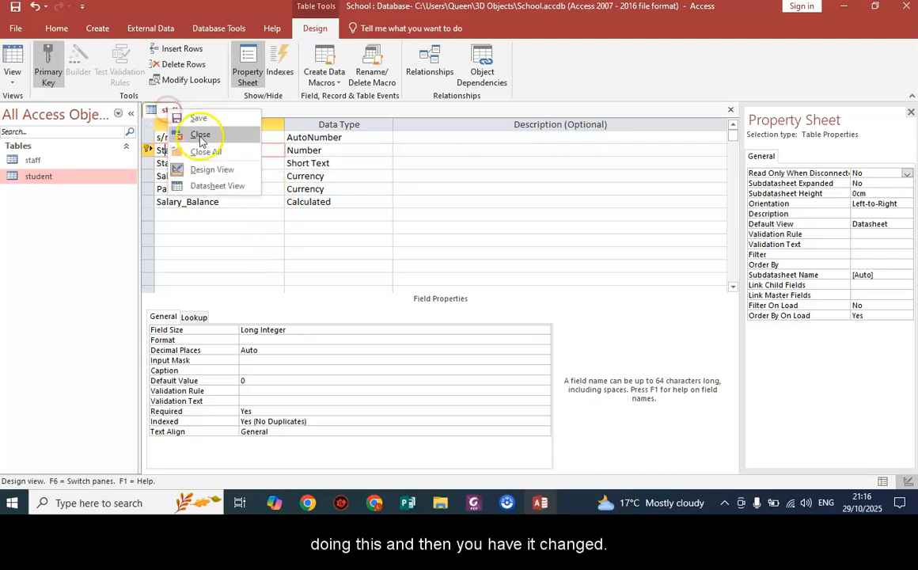
left_click(198, 119)
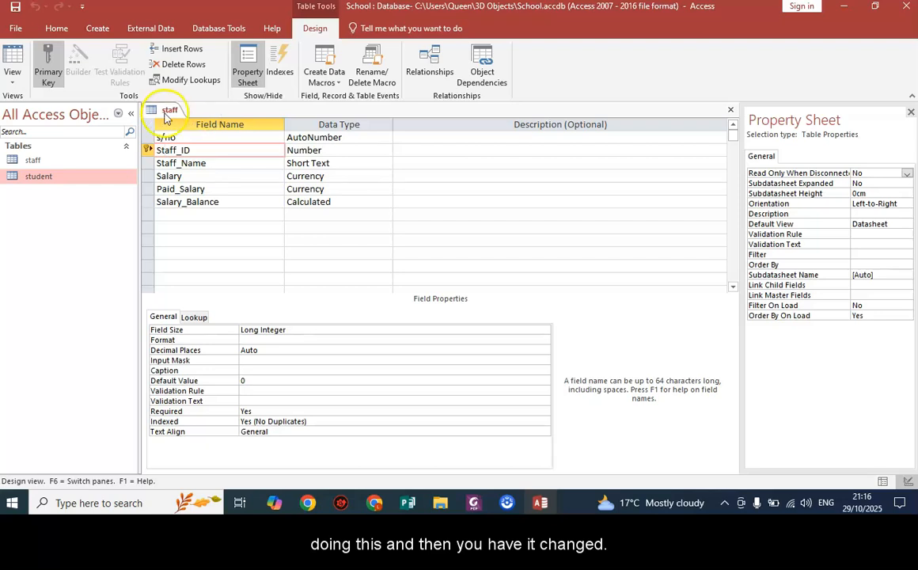
Step: Switch the staff table to Datasheet View and enter the staff ID in the first record
right_click(168, 110)
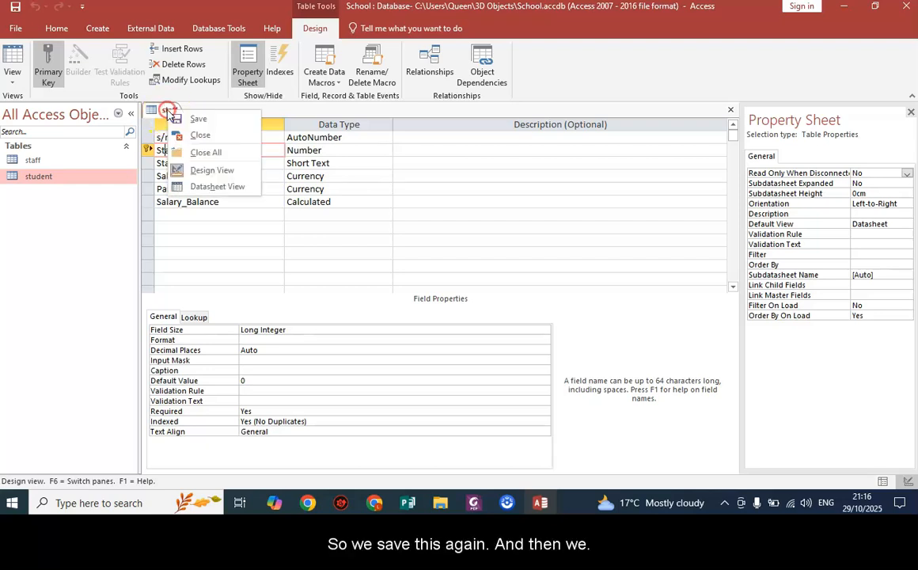
left_click(212, 185)
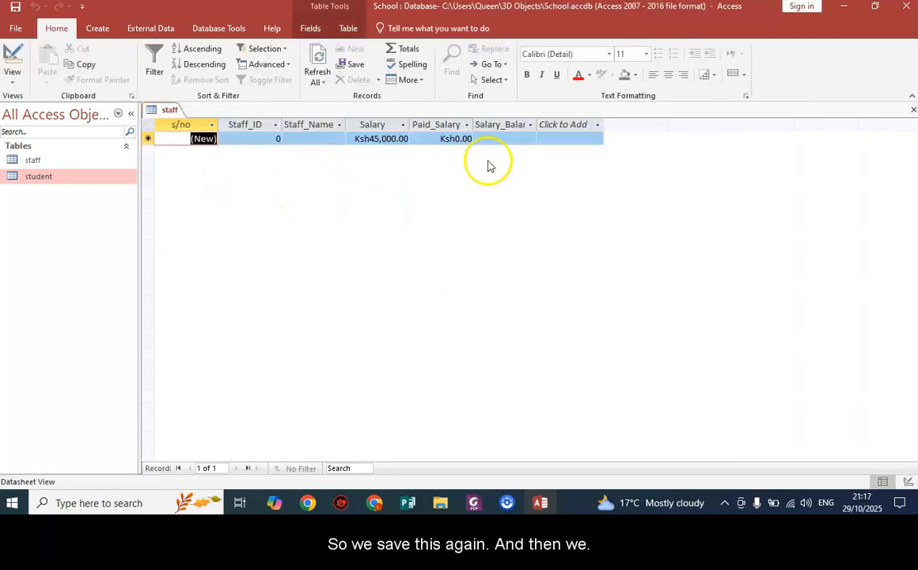
left_click(266, 139)
type("12300")
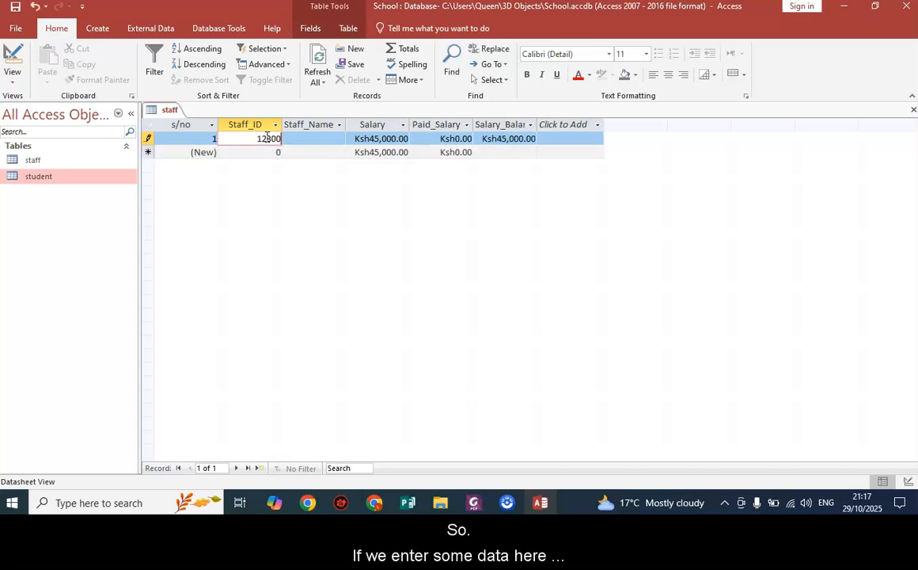
Step: Widen the Staff_Name column and enter the staff member's full name in the first record
left_click(303, 139)
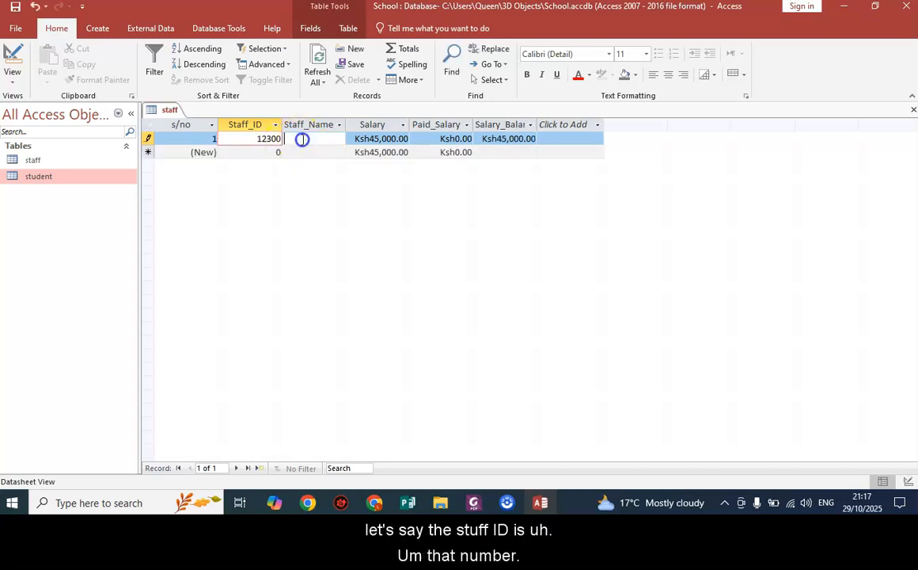
left_click_drag(345, 124, 385, 150)
left_click(344, 139)
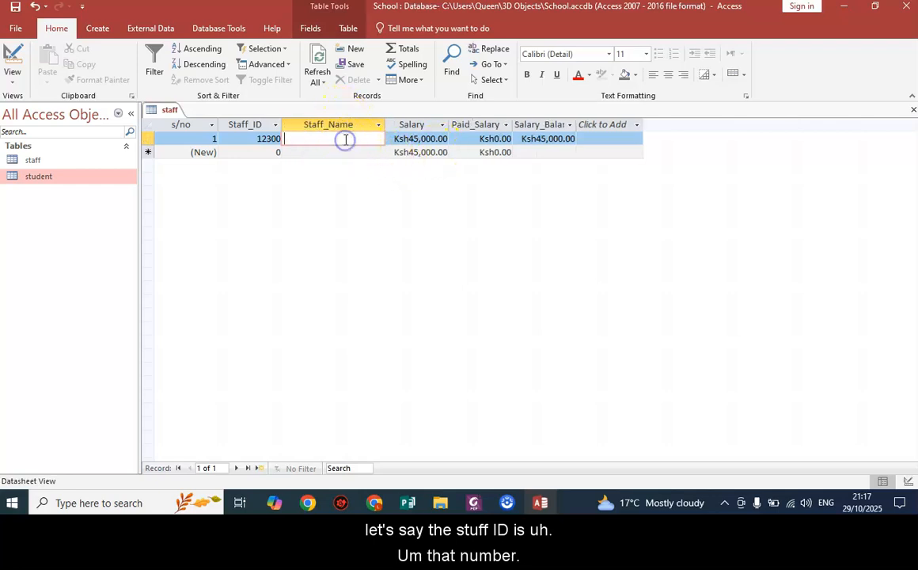
type("WANJI")
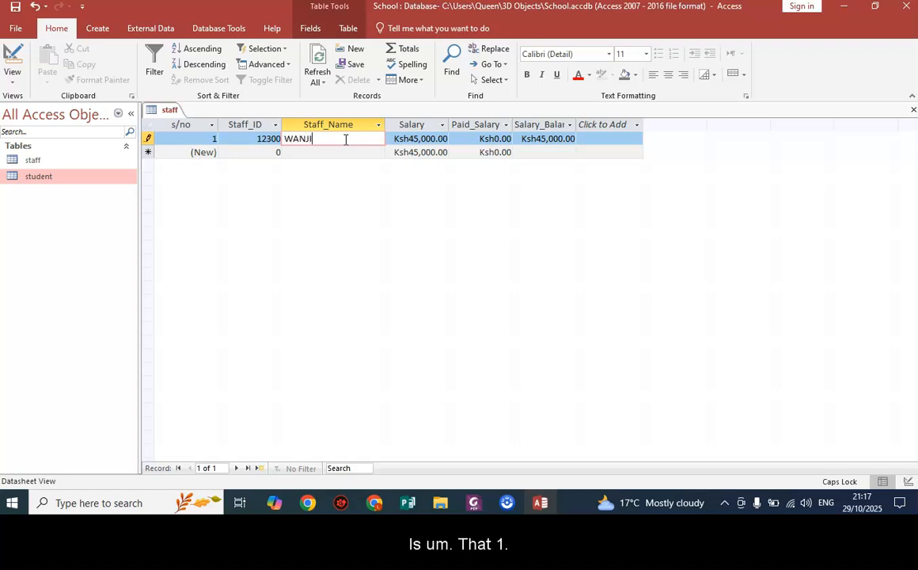
type("RU KAMAU")
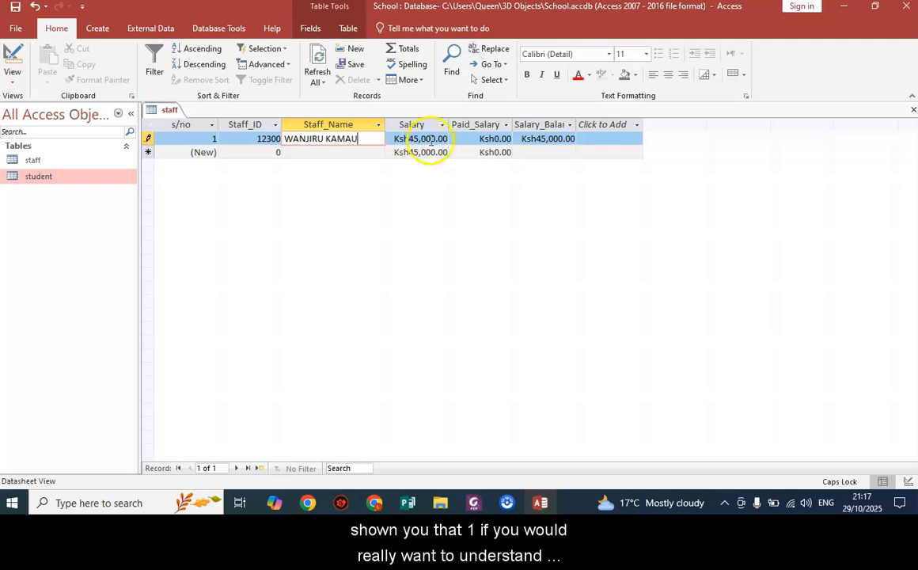
Step: Set the Paid_Salary of the first staff record to 25600
left_click(491, 140)
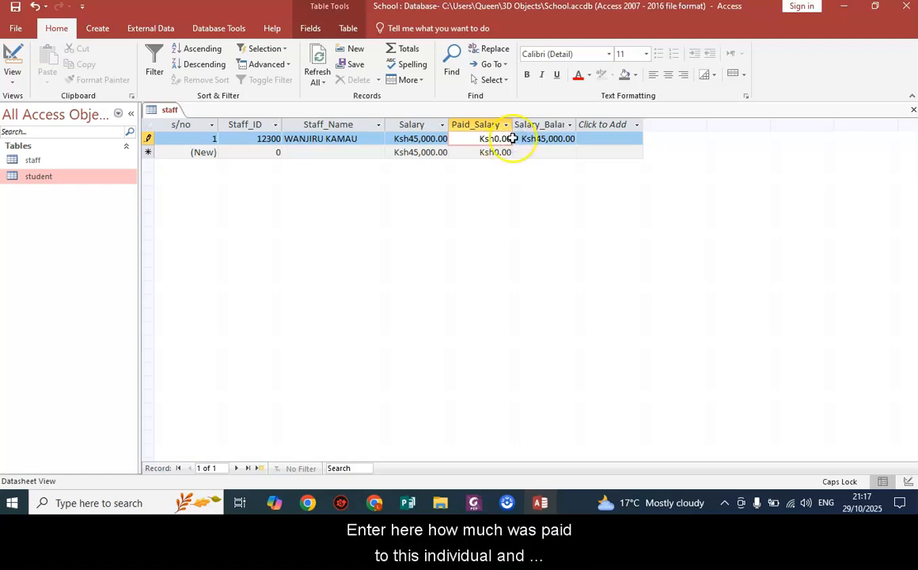
left_click_drag(478, 139, 501, 139)
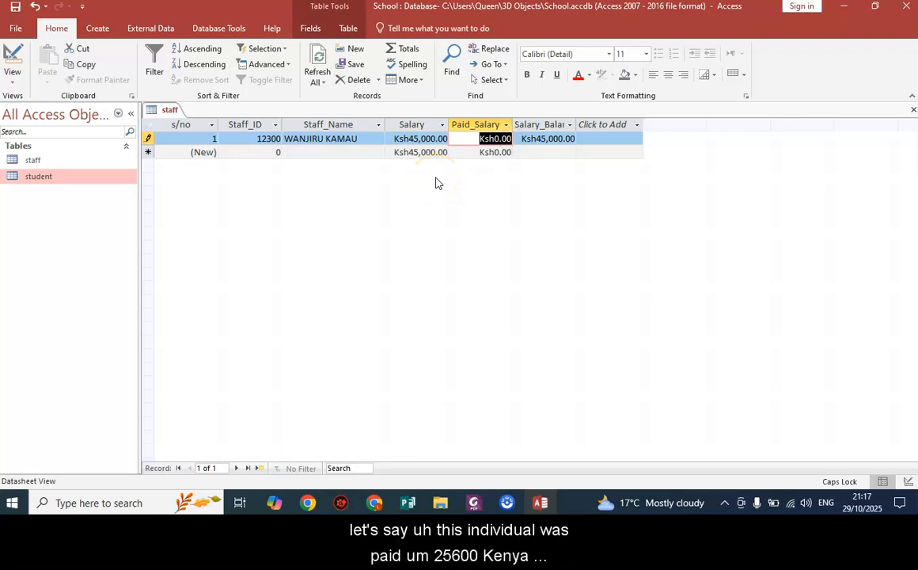
type("2")
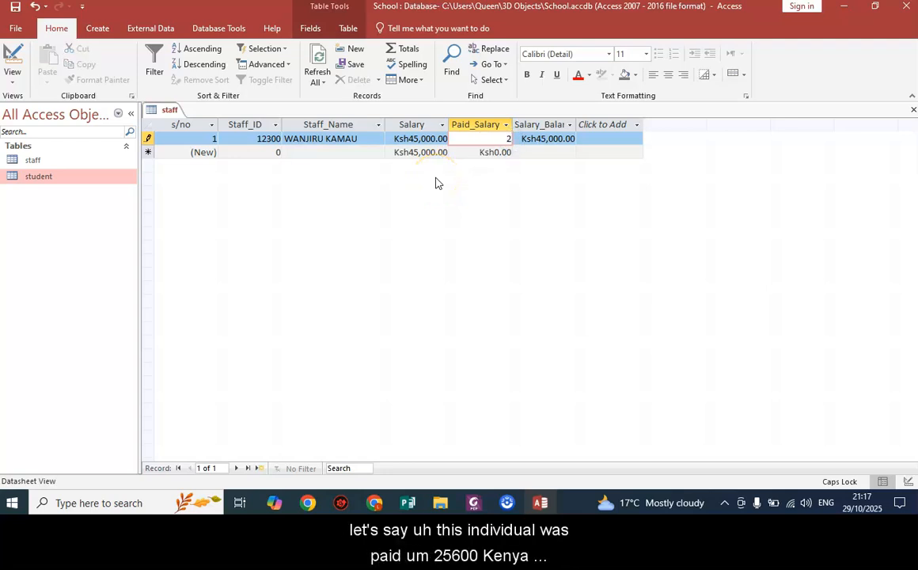
type("600")
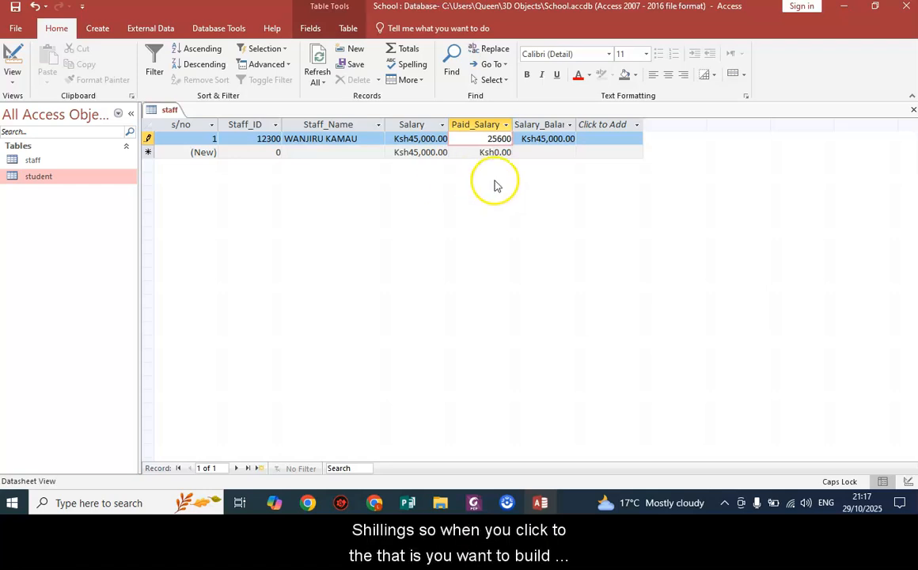
Step: Start a second staff record by entering the staff ID and the staff member's full name
left_click(233, 151)
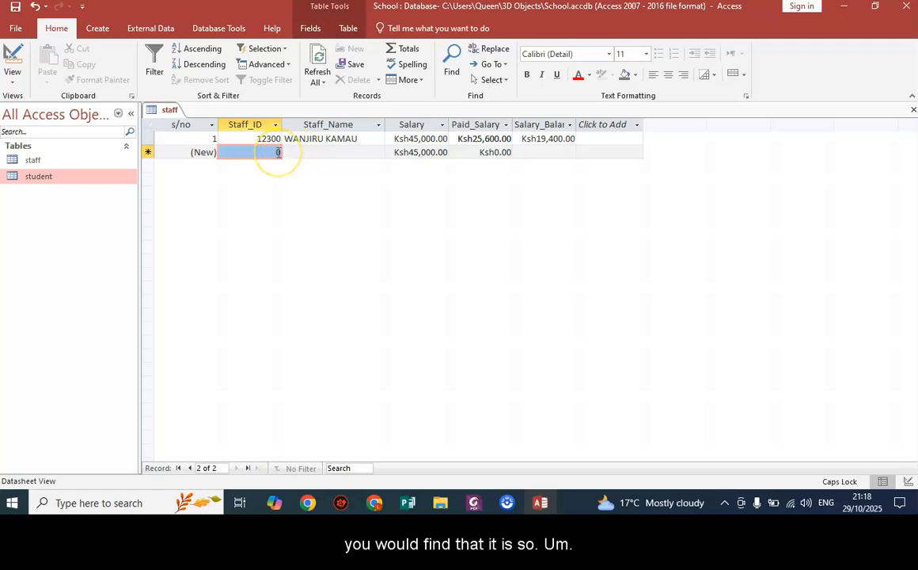
type("12346")
left_click(302, 152)
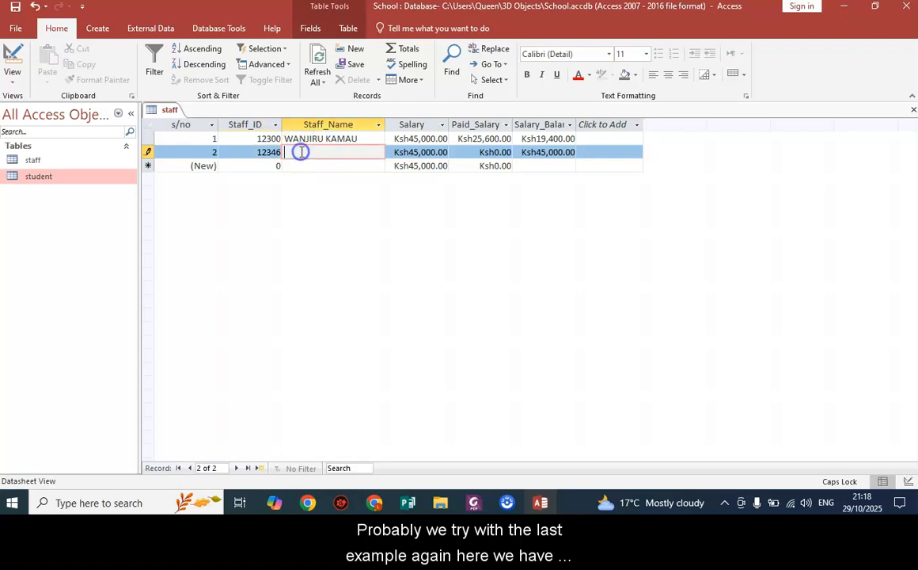
type("JUMA KIBET")
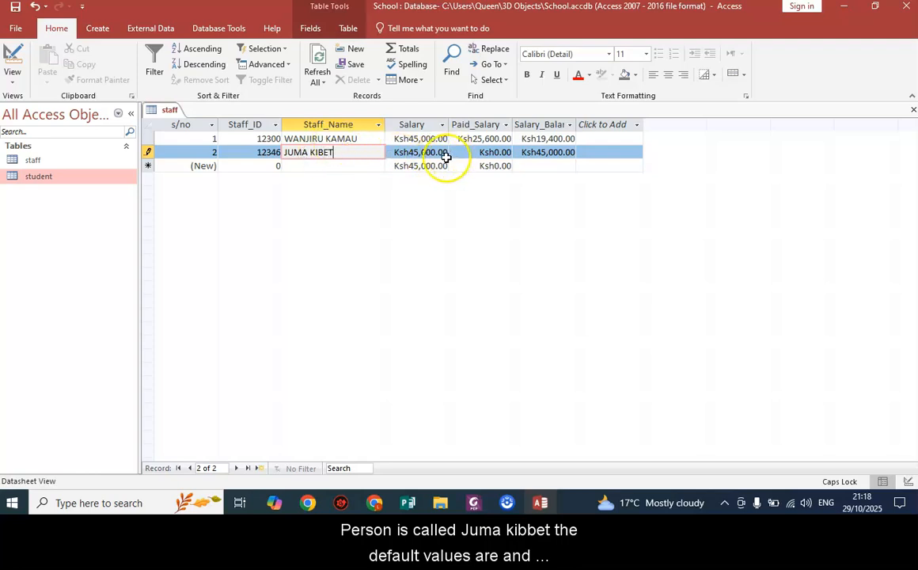
Step: Set the Paid_Salary of the second staff record to 50000 and commit the record
left_click(483, 151)
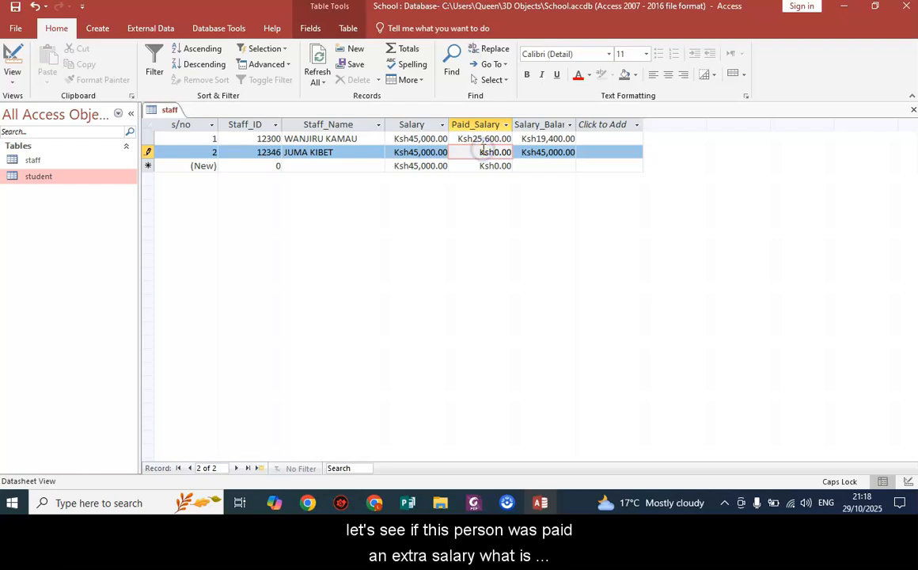
left_click_drag(479, 152, 512, 152)
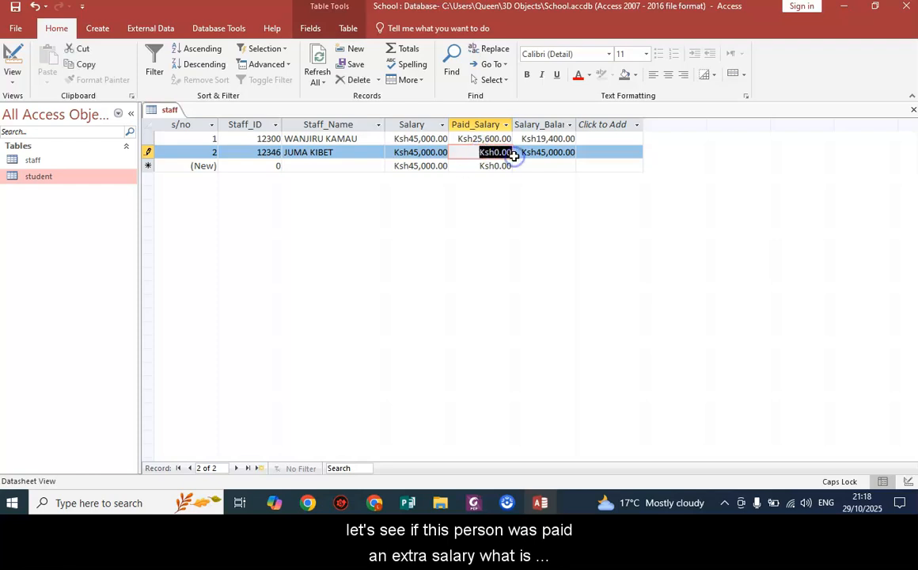
type("500")
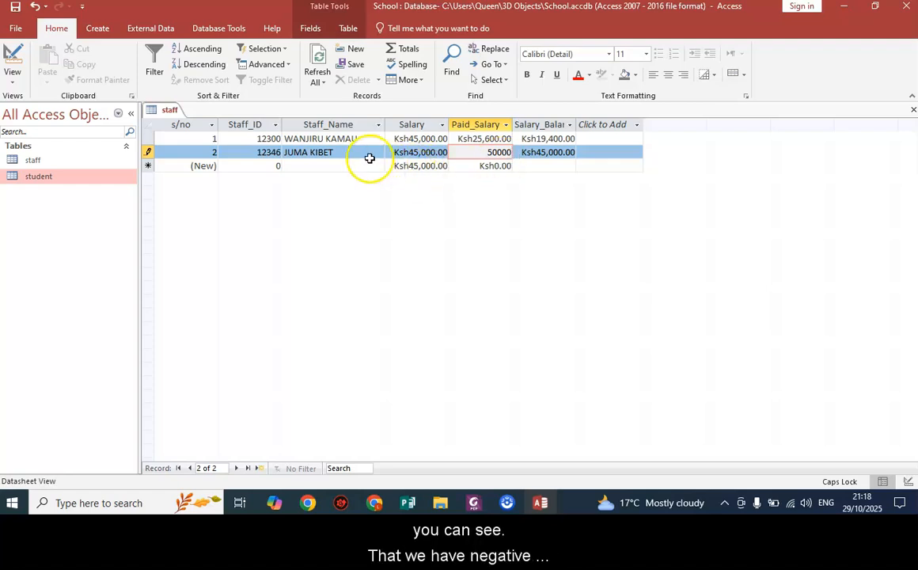
left_click(341, 165)
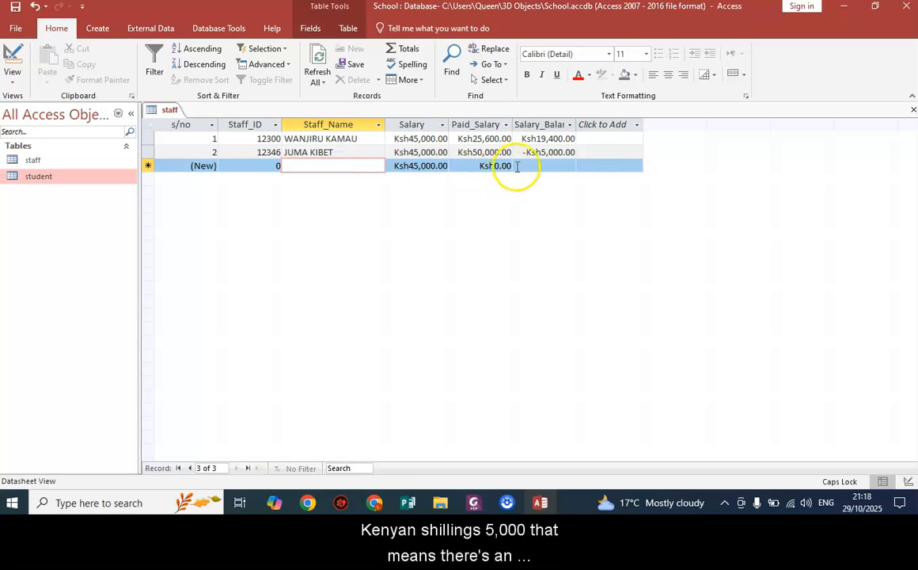